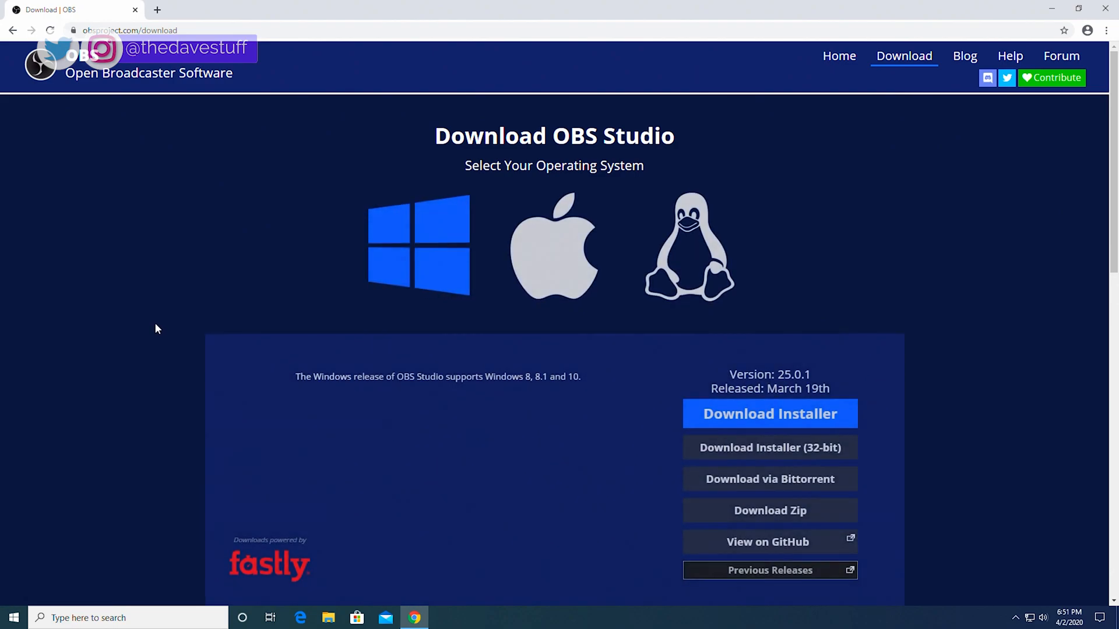
# Step: Download the OBS Studio 25.0.1 Windows installer, approve it, and install the program
pyautogui.click(750, 414)
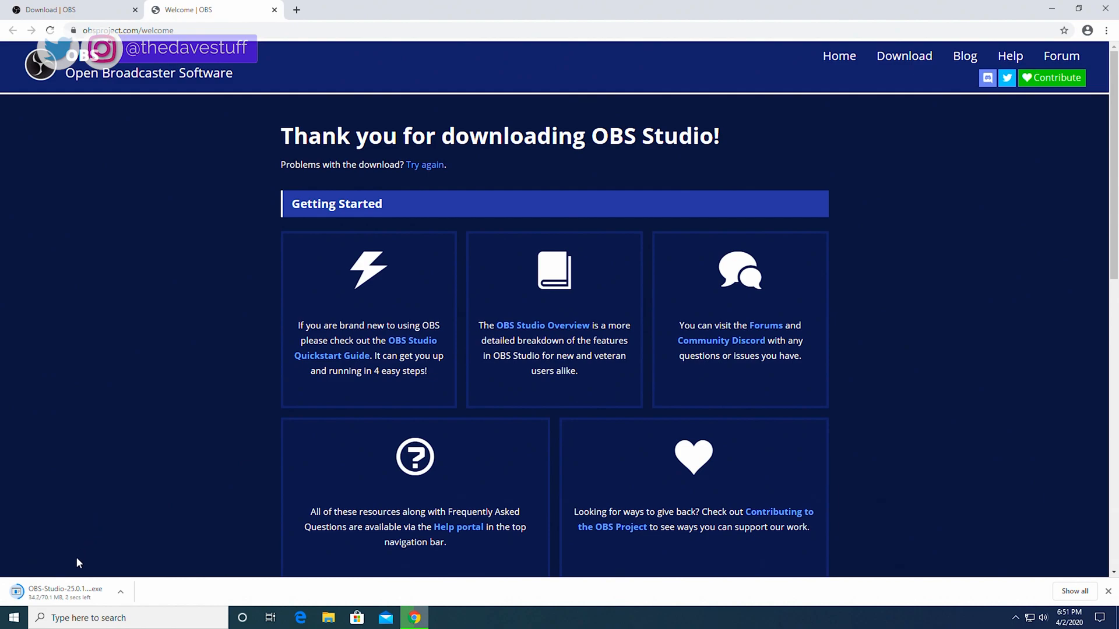
pyautogui.click(76, 588)
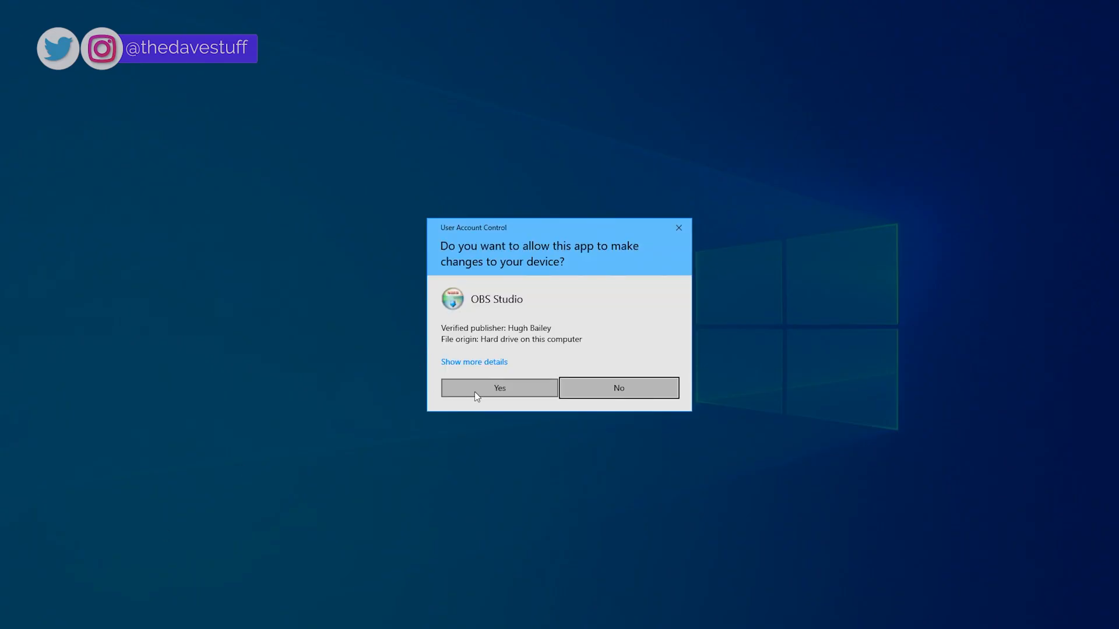
pyautogui.click(475, 392)
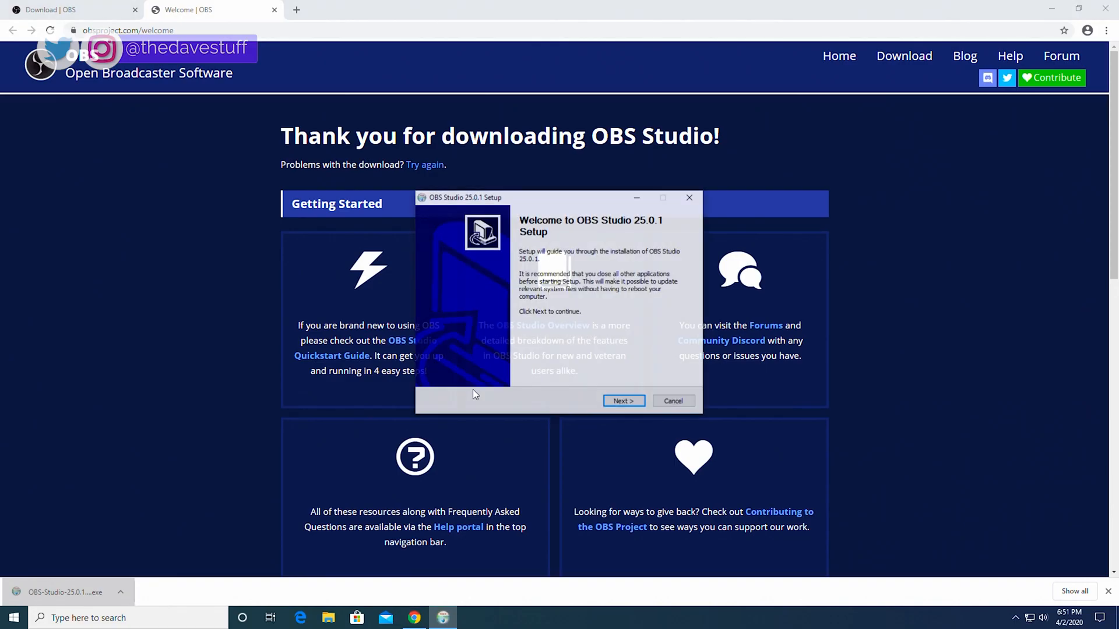
pyautogui.click(613, 405)
pyautogui.click(624, 402)
pyautogui.click(623, 402)
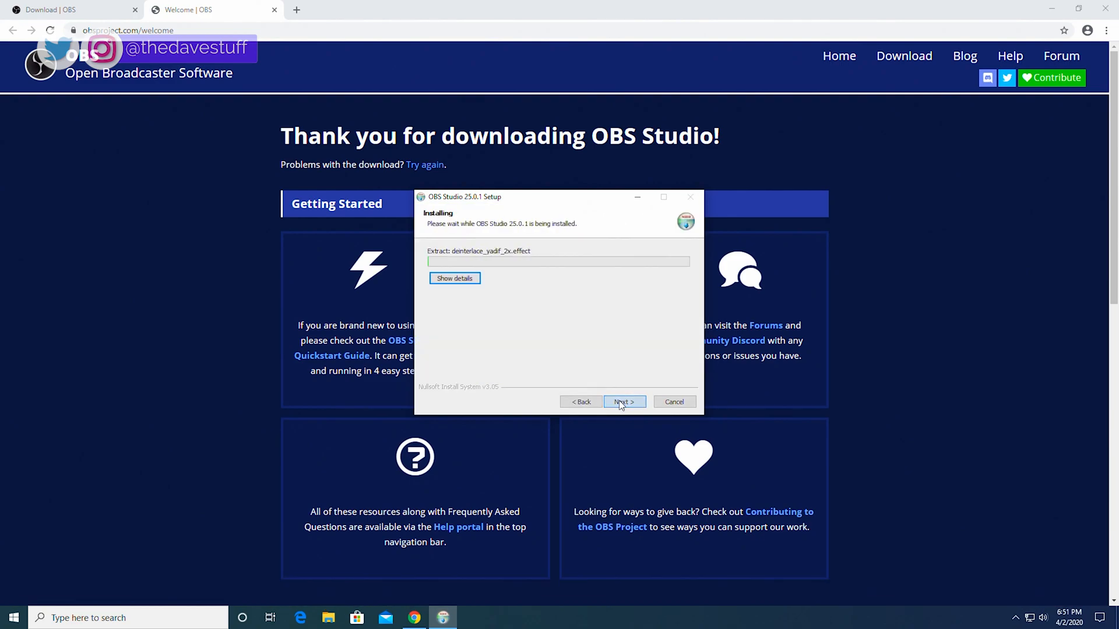
pyautogui.click(1106, 8)
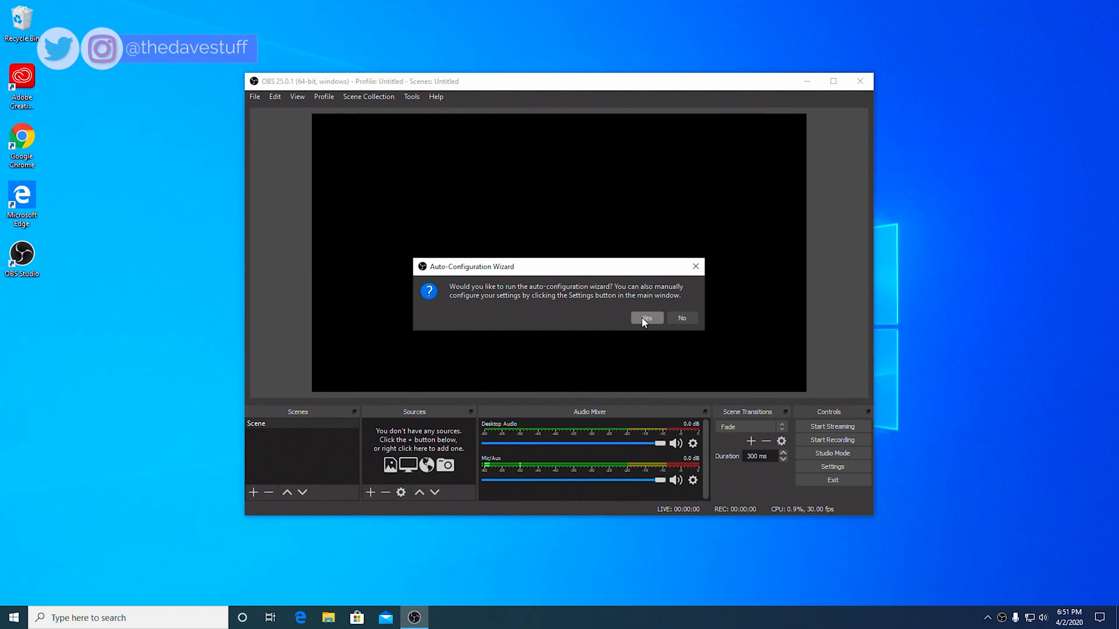
# Step: Run the auto-configuration wizard optimised for recording at 60 FPS and apply its recommended settings
pyautogui.click(645, 319)
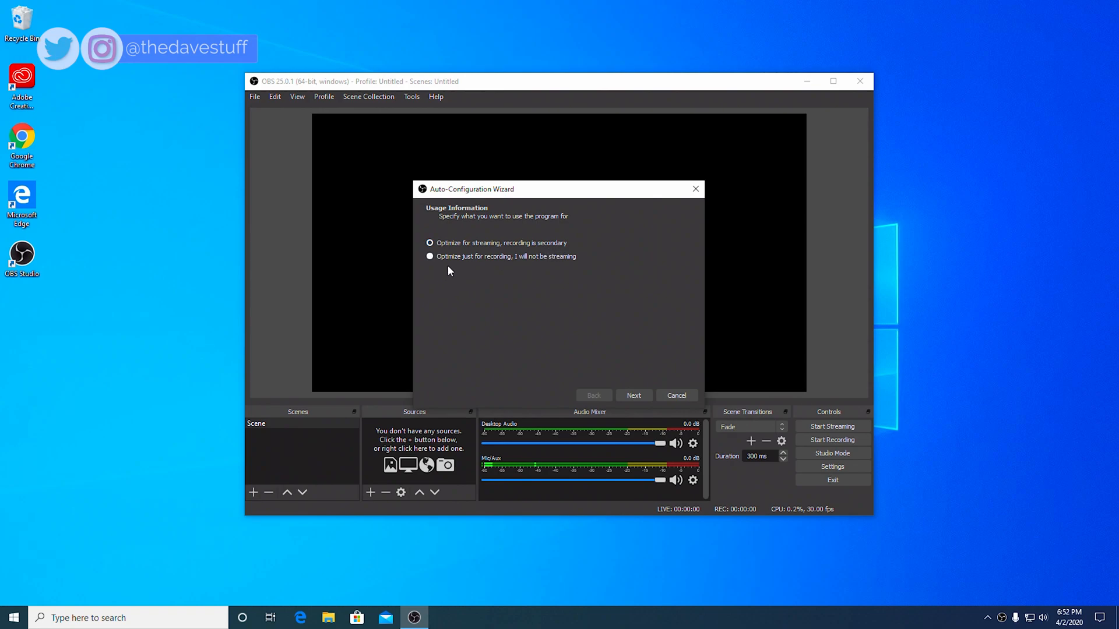
pyautogui.click(519, 258)
pyautogui.click(633, 396)
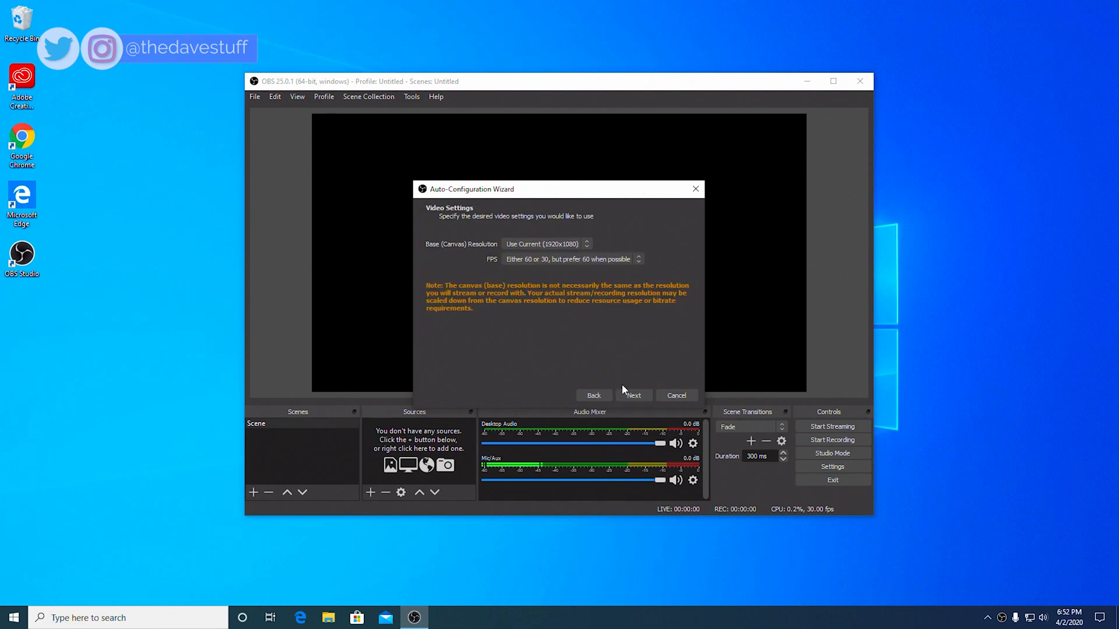
pyautogui.click(520, 247)
pyautogui.click(545, 259)
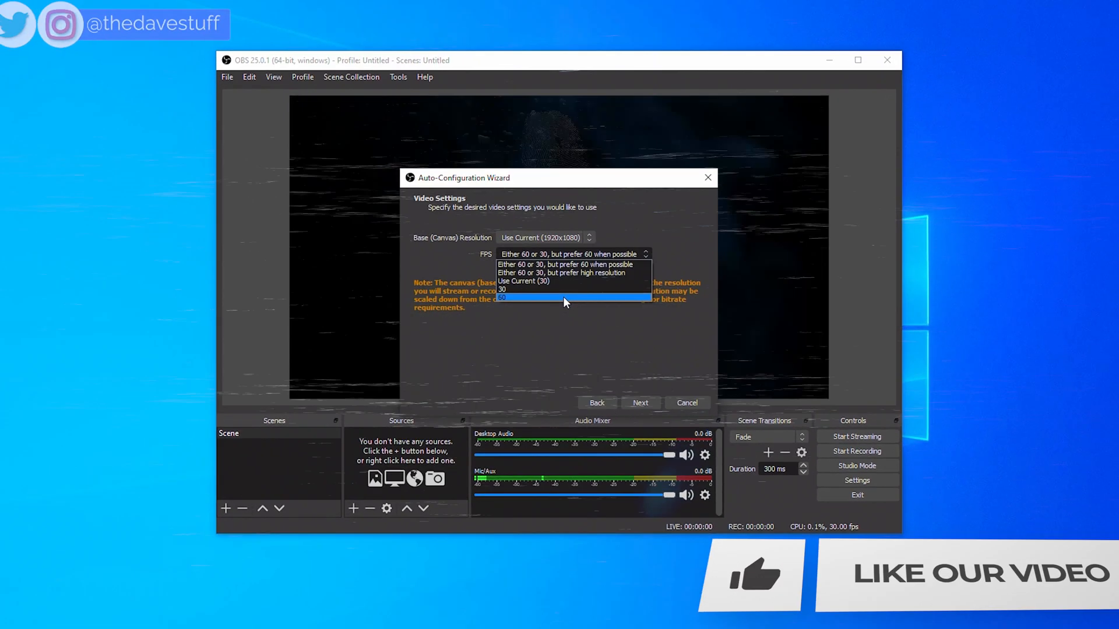
pyautogui.click(564, 298)
pyautogui.click(635, 397)
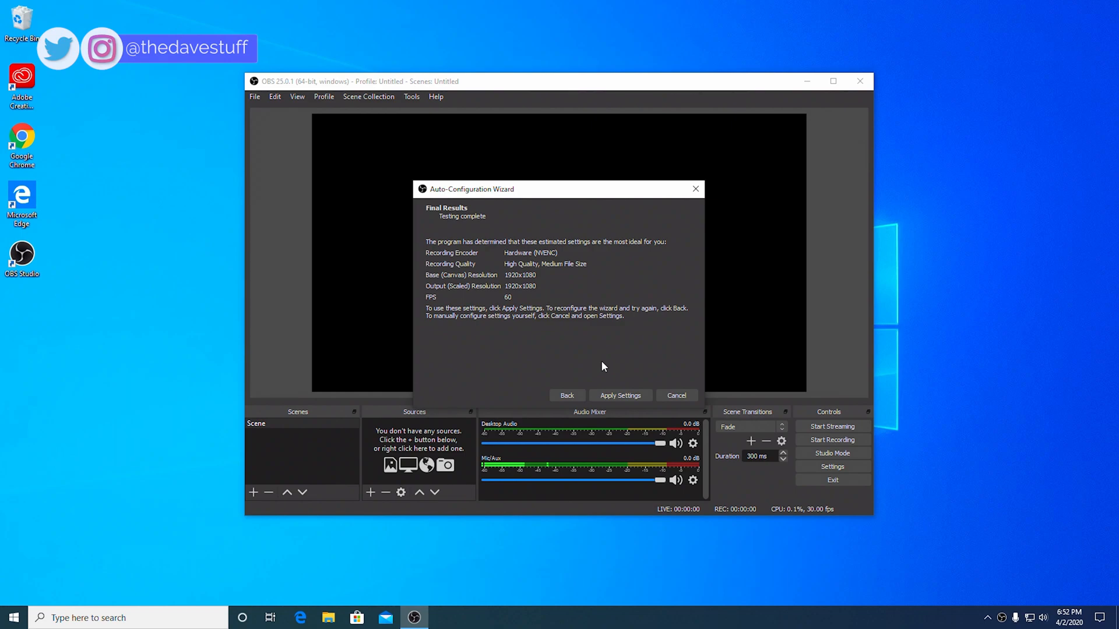
pyautogui.click(614, 394)
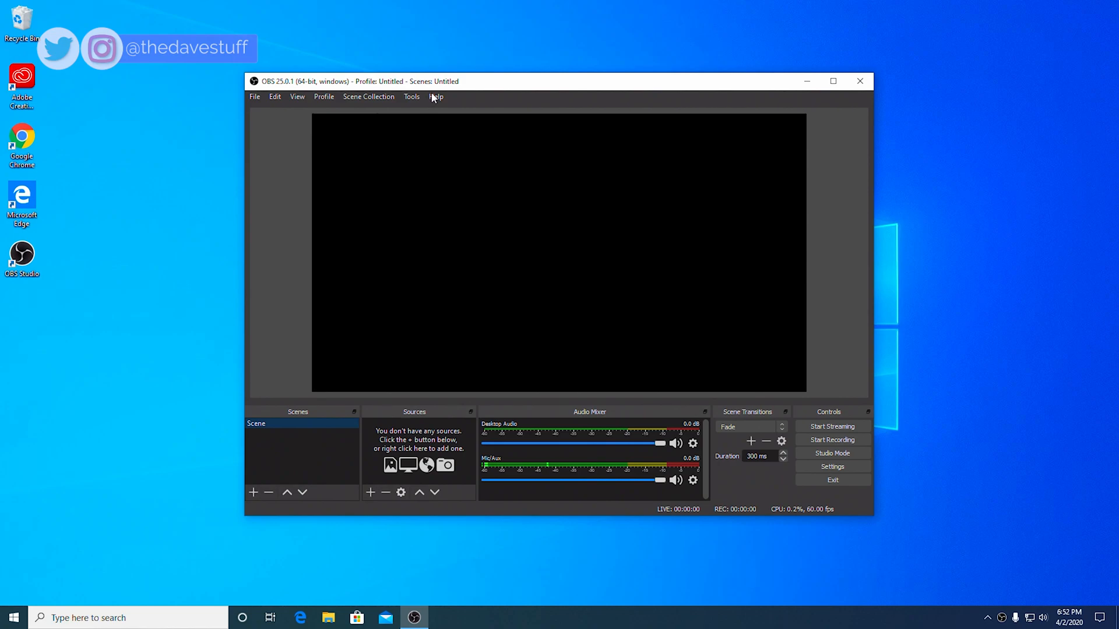
# Step: Relaunch the auto-configuration wizard for streaming with the frame rate set to 60
pyautogui.click(412, 96)
pyautogui.click(419, 110)
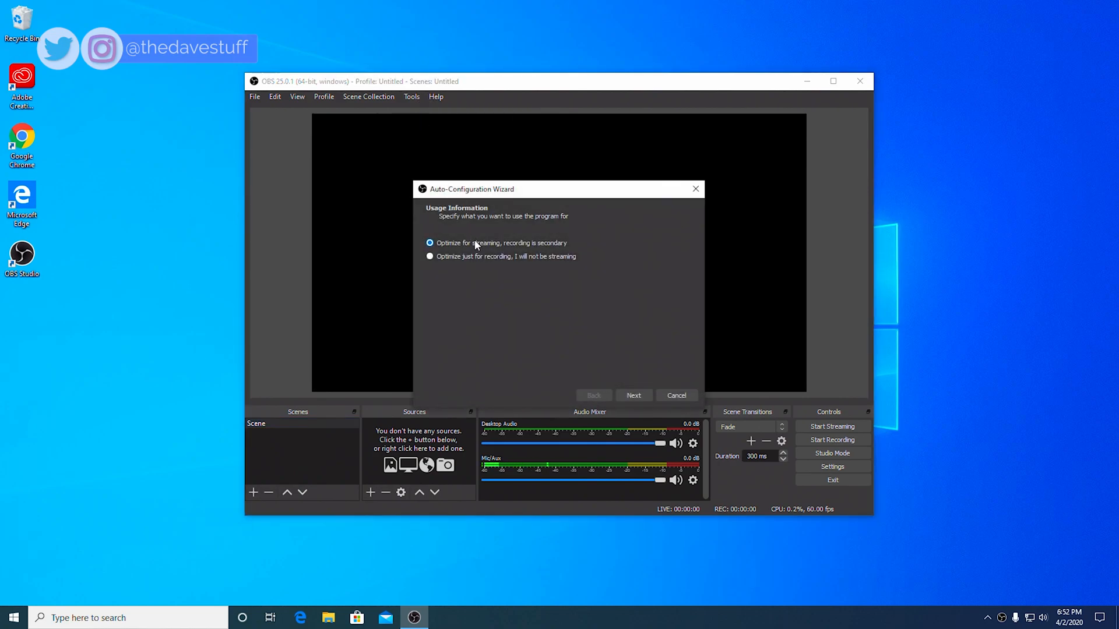
pyautogui.click(634, 396)
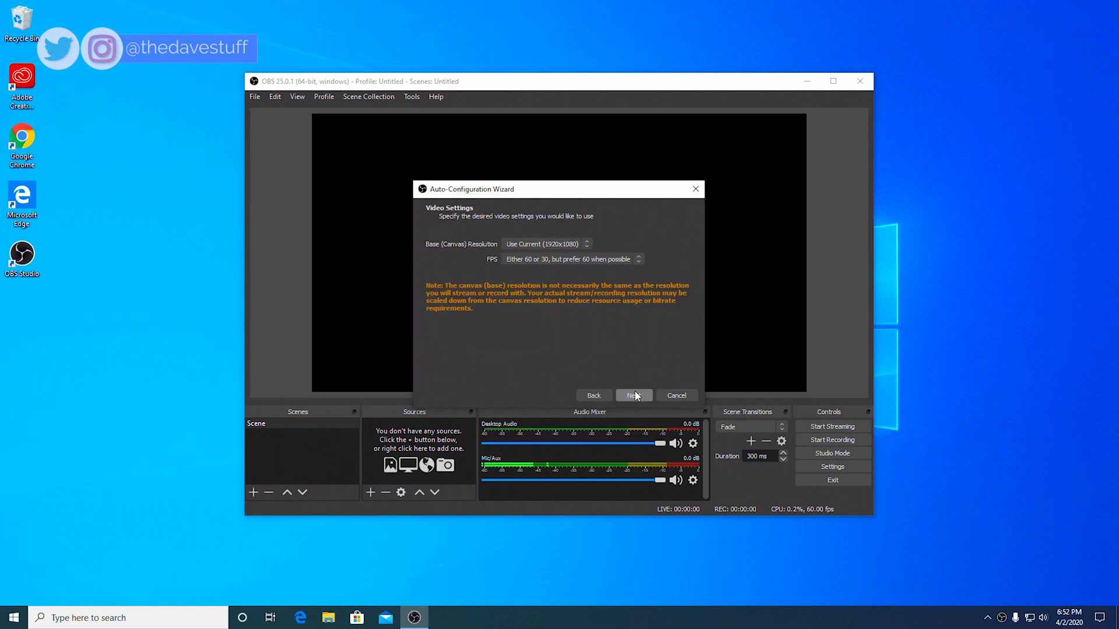
pyautogui.click(537, 260)
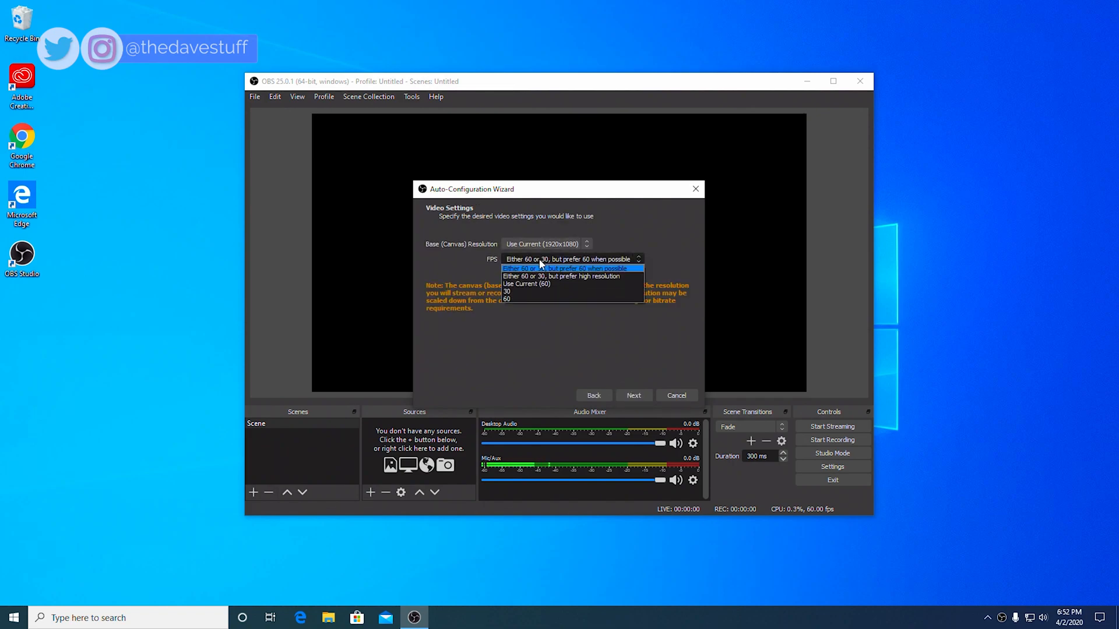
pyautogui.click(542, 298)
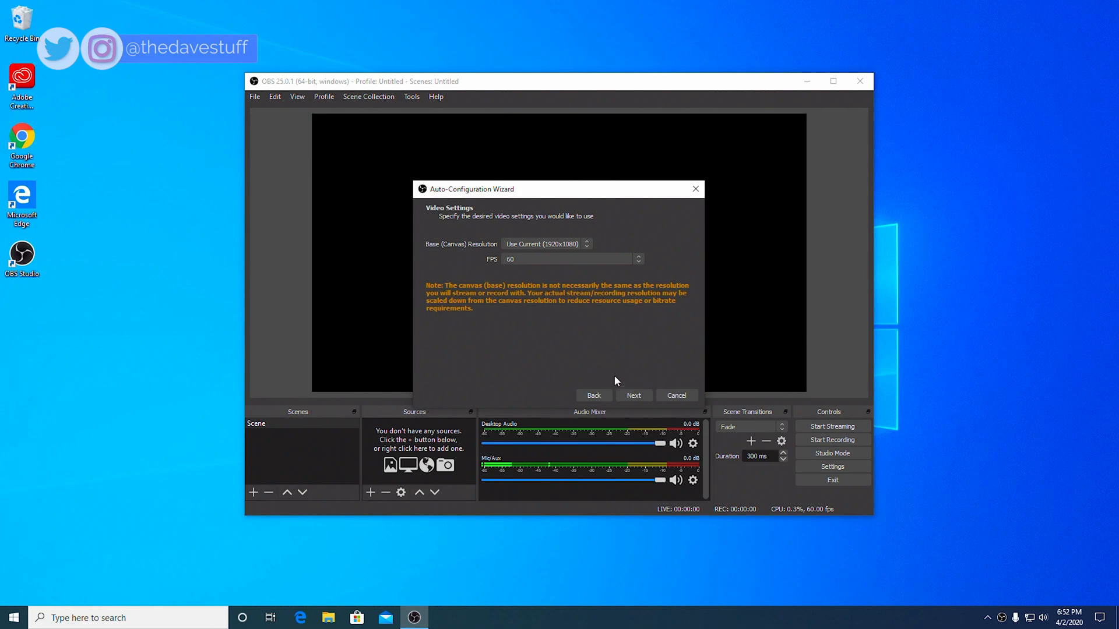
pyautogui.click(632, 396)
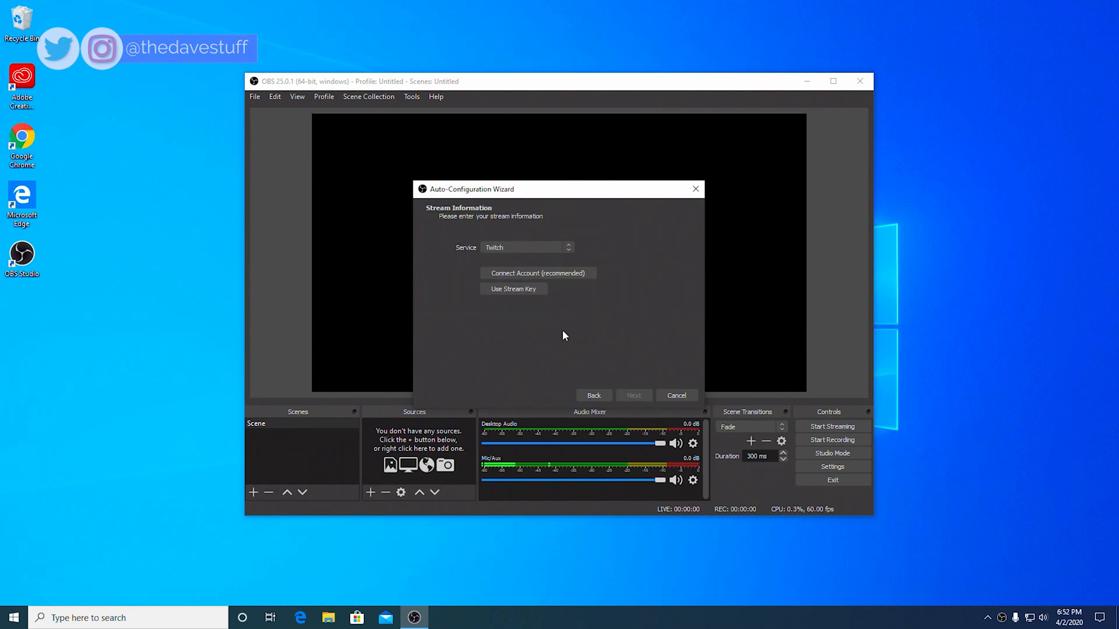
# Step: Connect a Twitch account, run the bandwidth test, and apply the recommended streaming settings
pyautogui.click(555, 275)
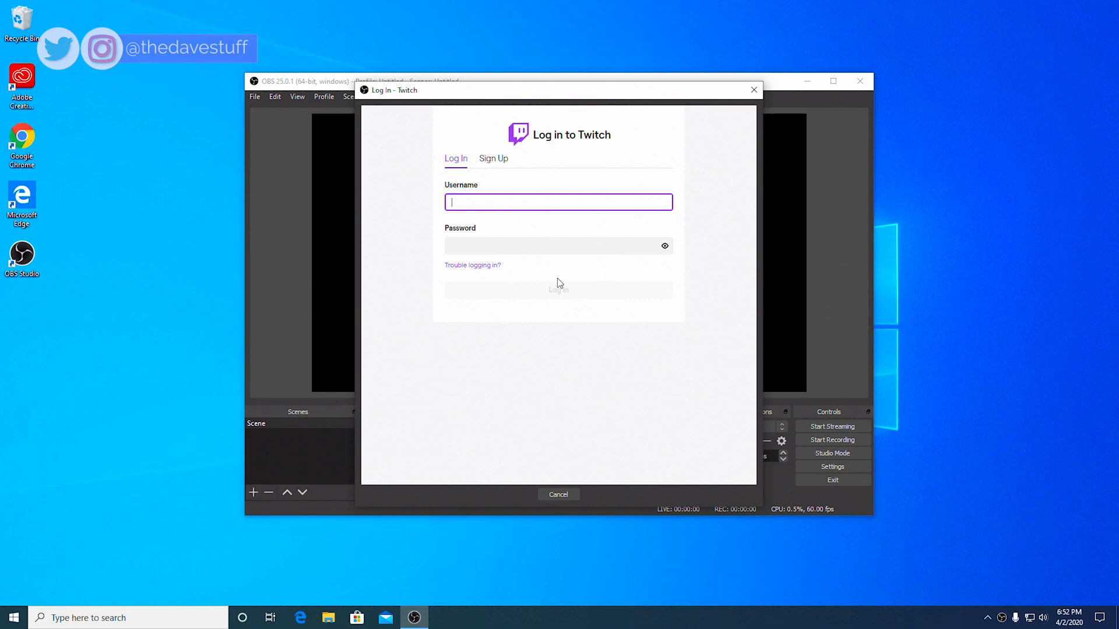
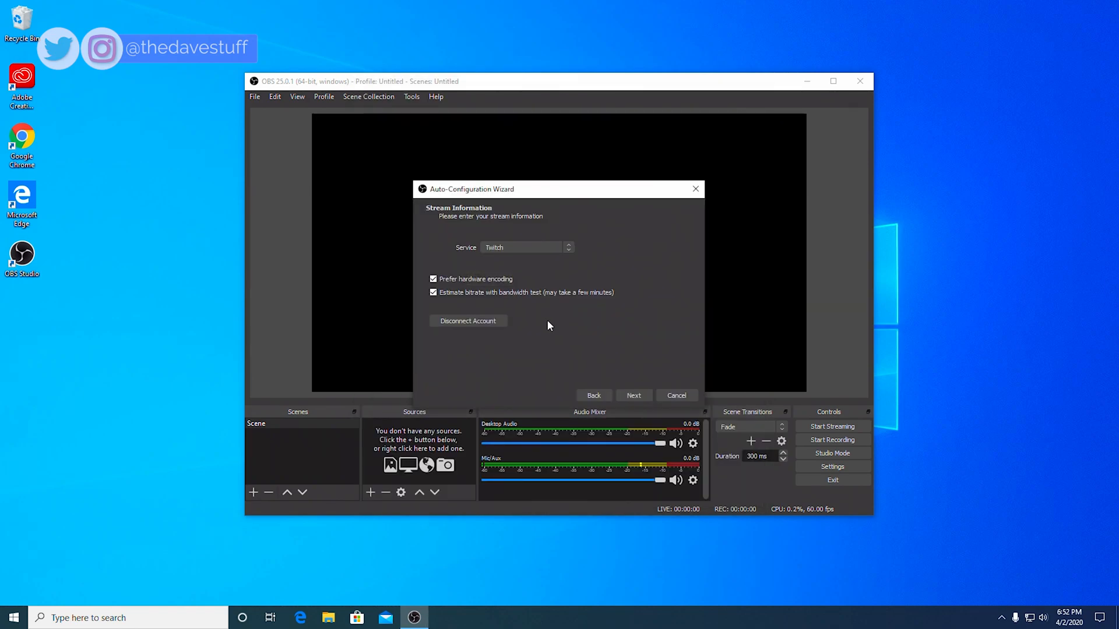
pyautogui.click(634, 395)
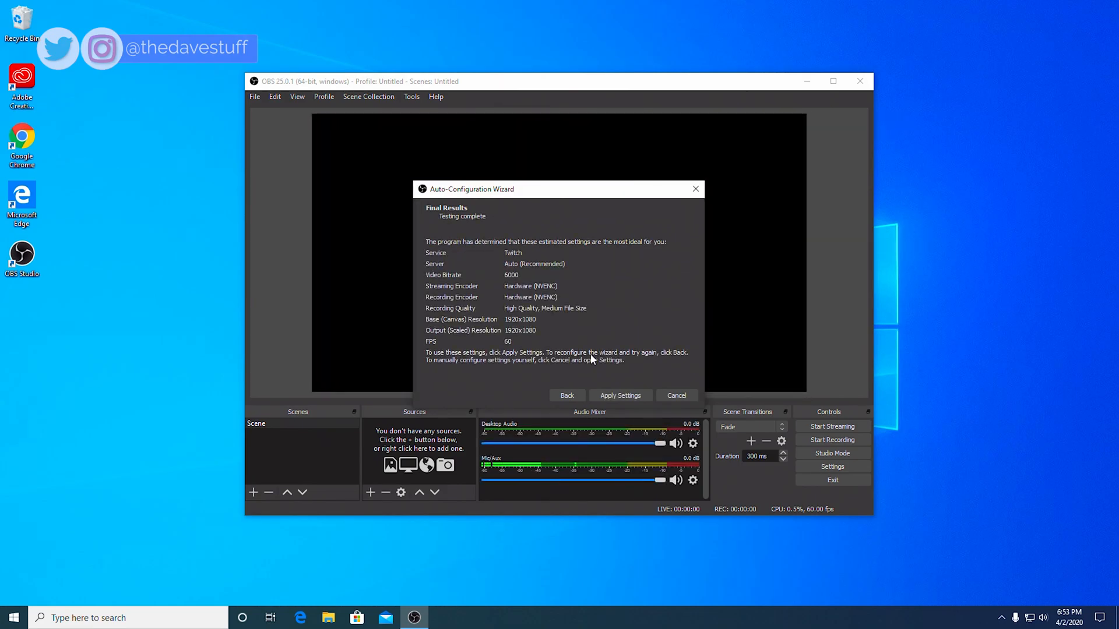
pyautogui.click(624, 395)
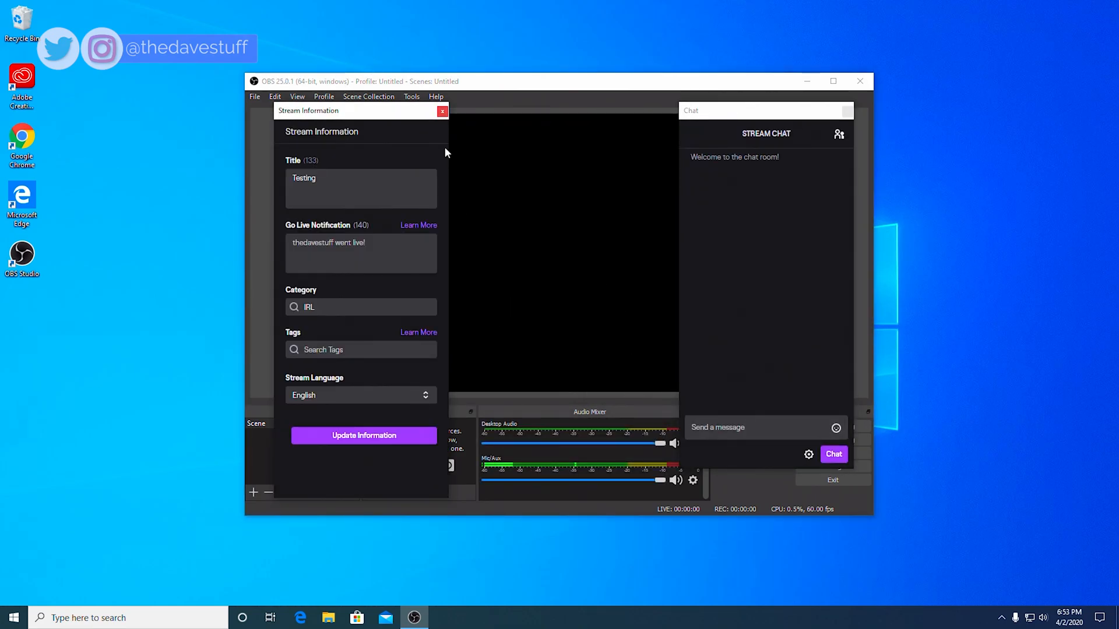
# Step: Close the stream information and stream chat docks, dismissing both notices
pyautogui.click(442, 111)
pyautogui.click(681, 325)
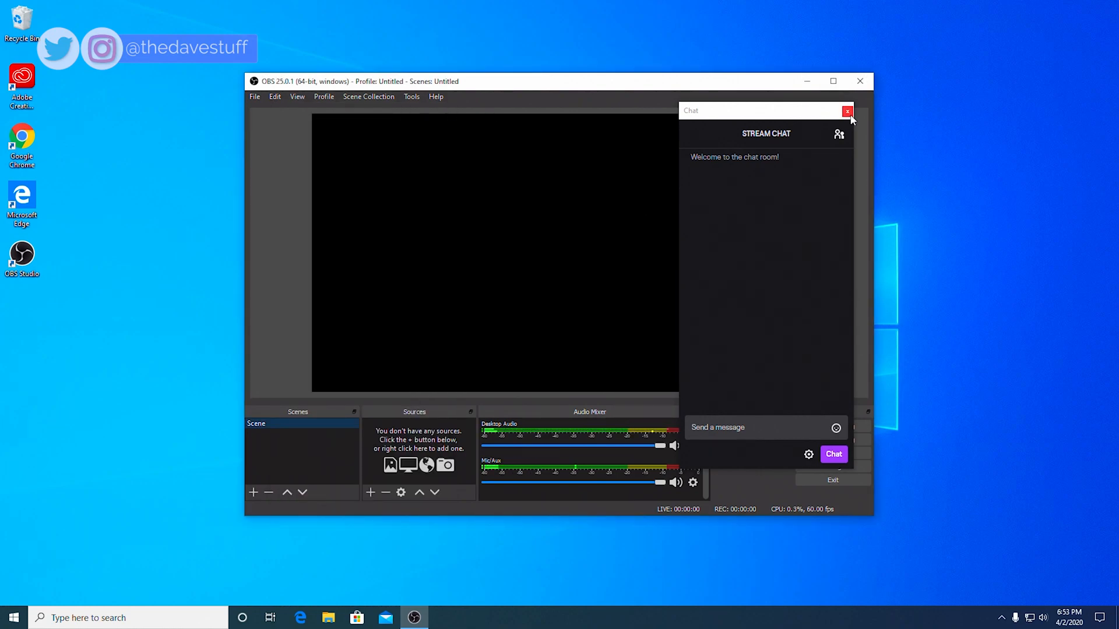
pyautogui.click(848, 112)
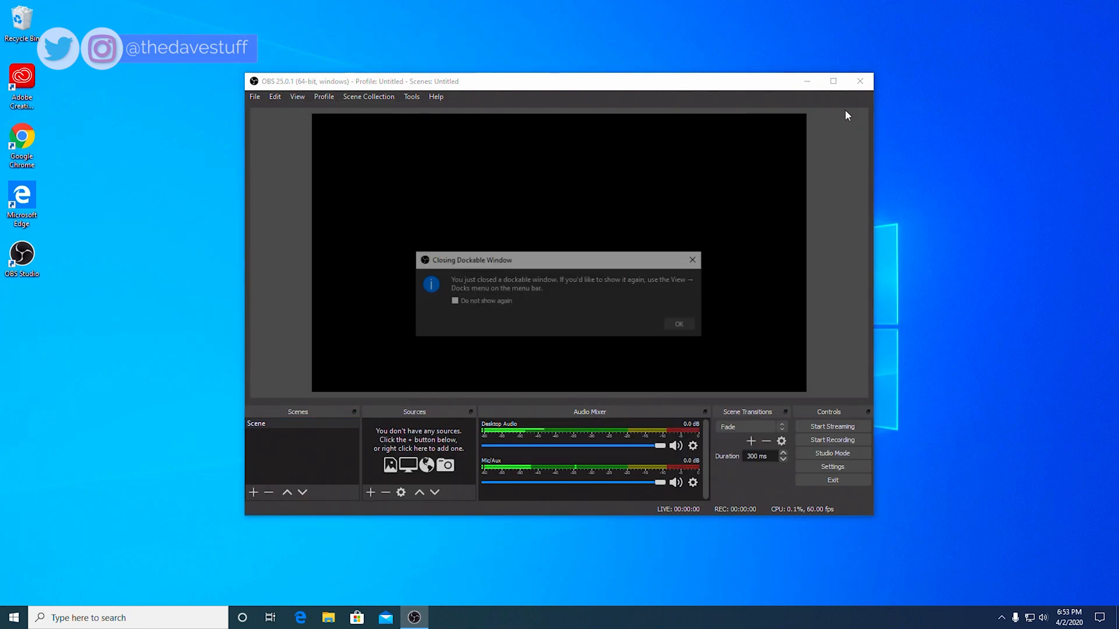
pyautogui.click(682, 326)
# Step: Rerun the wizard for streaming at 60 FPS and switch the service to YouTube / YouTube Gaming
pyautogui.click(416, 96)
pyautogui.click(422, 110)
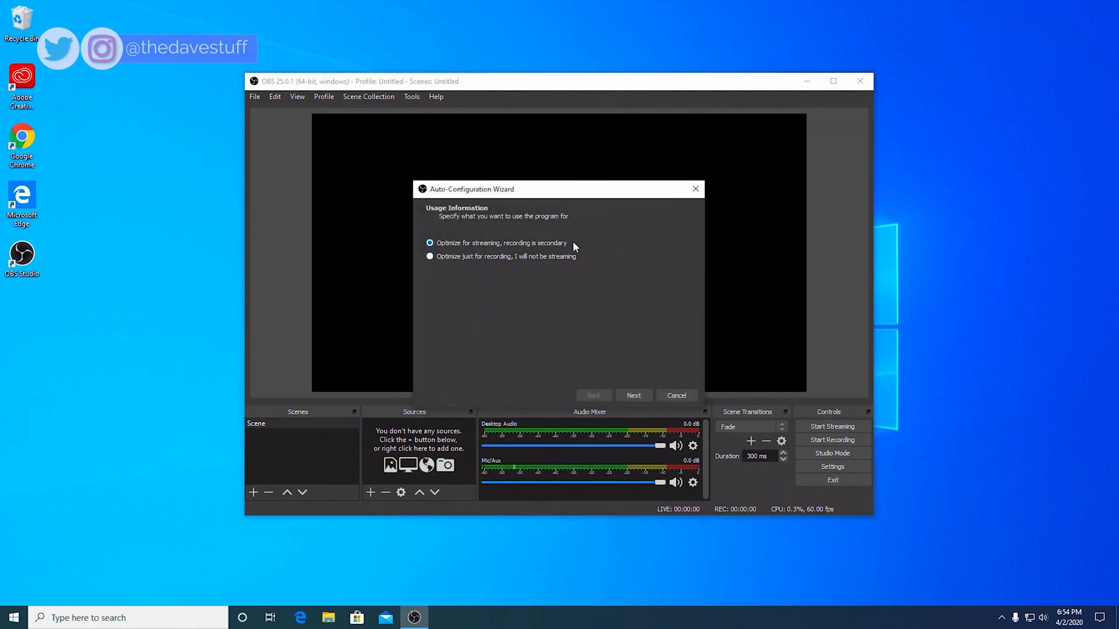
pyautogui.click(633, 395)
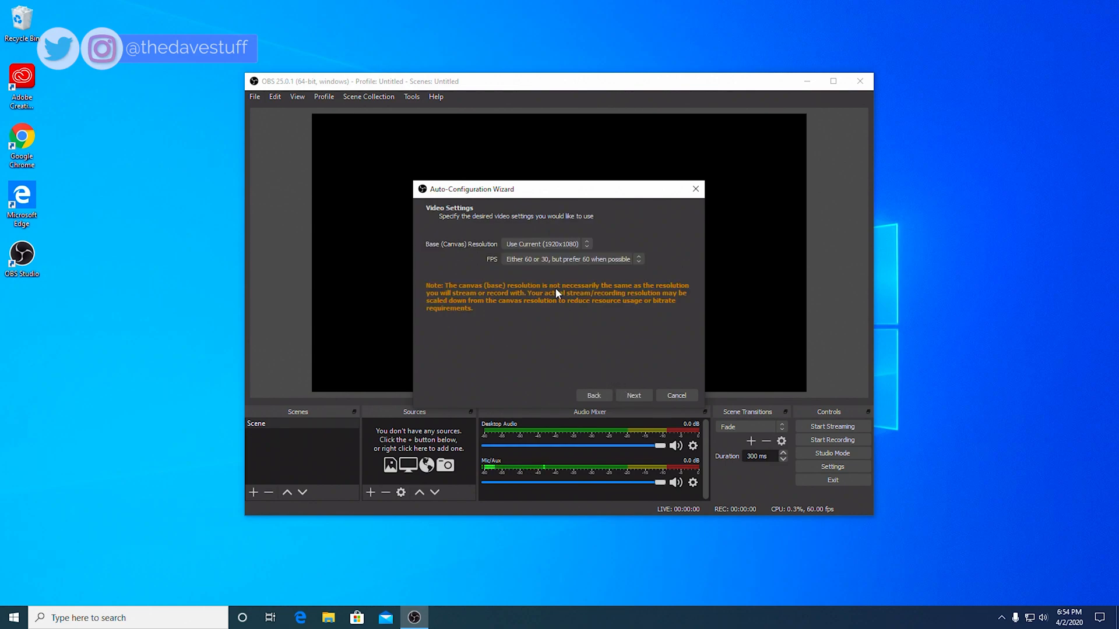
pyautogui.click(550, 261)
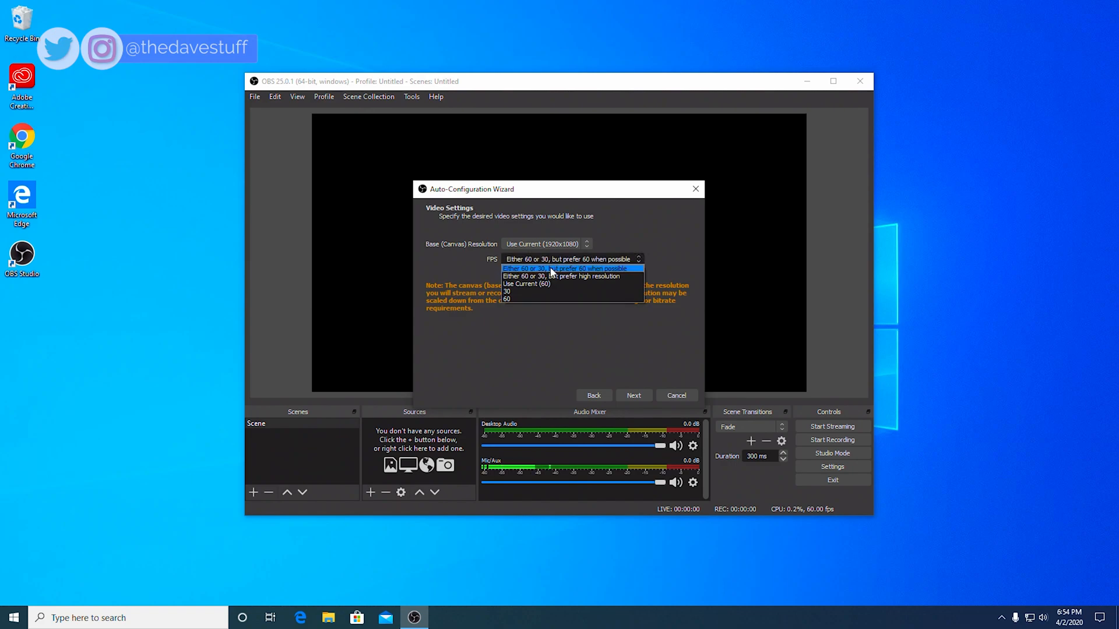
pyautogui.click(555, 298)
pyautogui.click(635, 396)
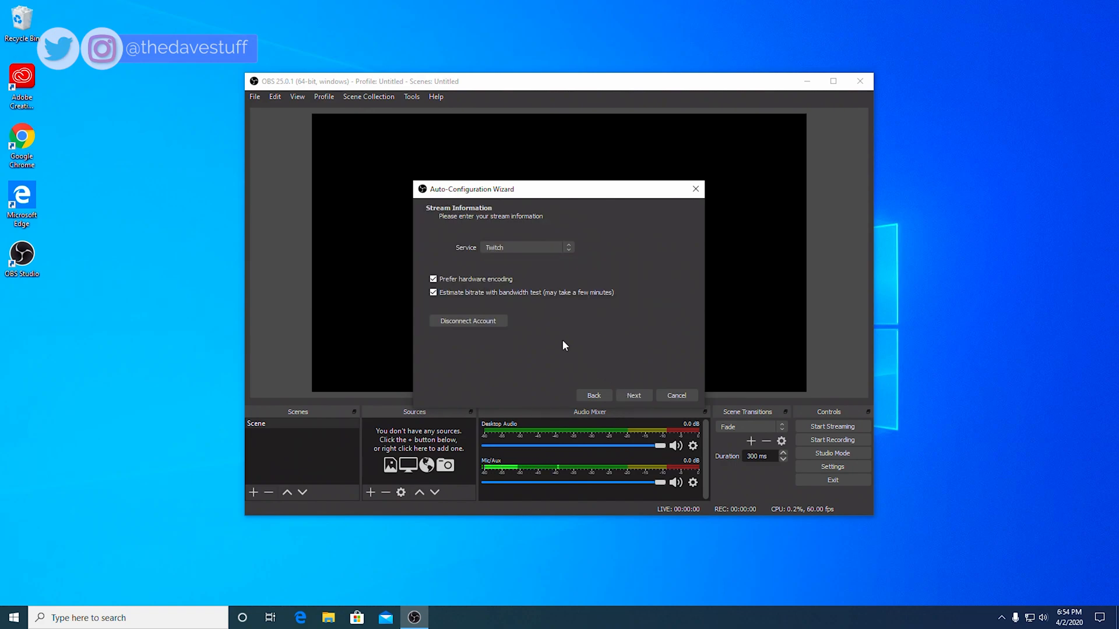
pyautogui.click(526, 248)
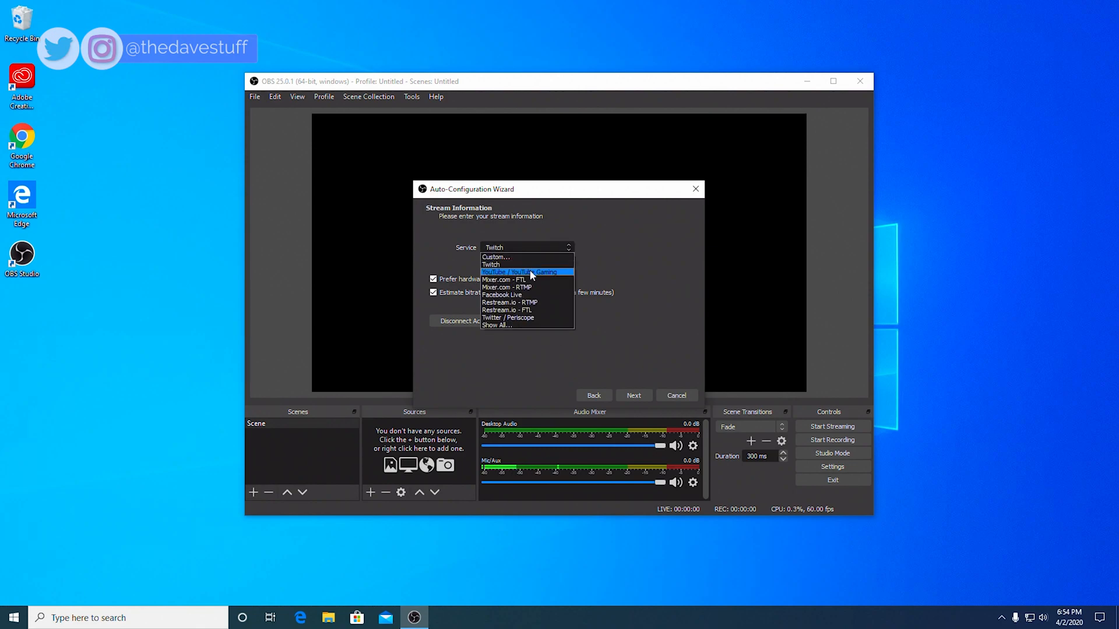
pyautogui.click(530, 271)
# Step: Copy the stream key from the YouTube Live Dashboard and return to the OBS wizard
pyautogui.click(638, 274)
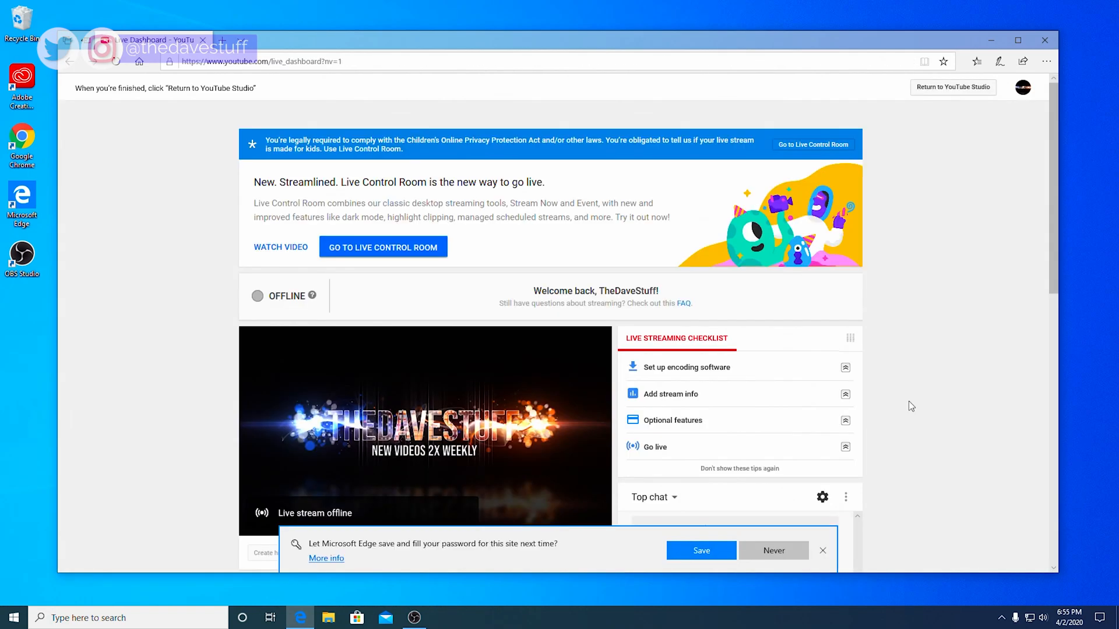
pyautogui.scroll(-8, 908, 400)
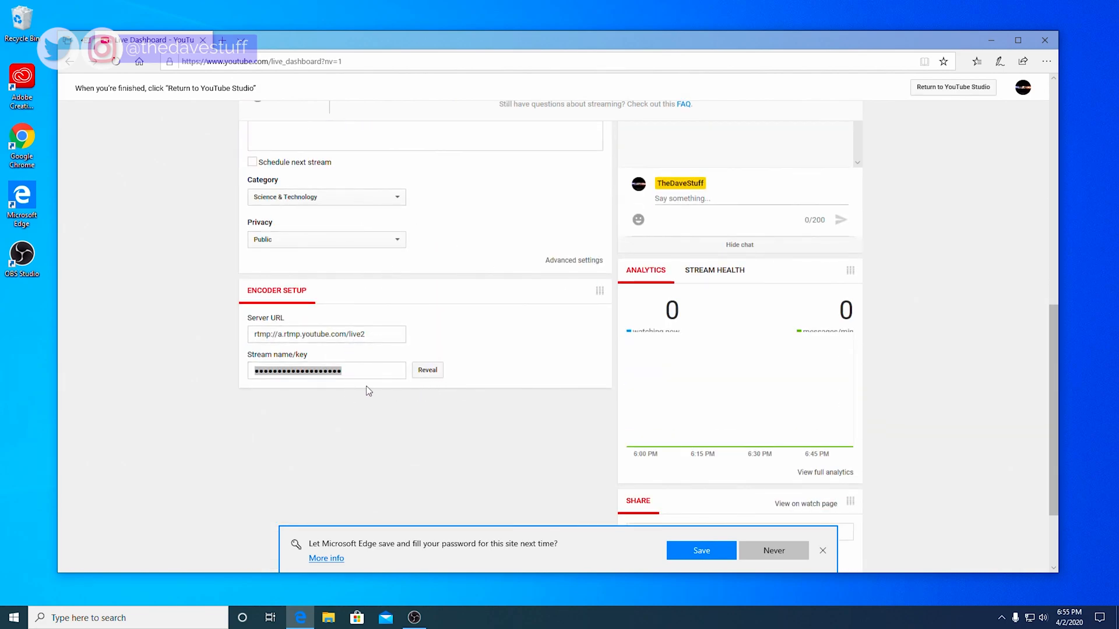
pyautogui.rightClick(328, 369)
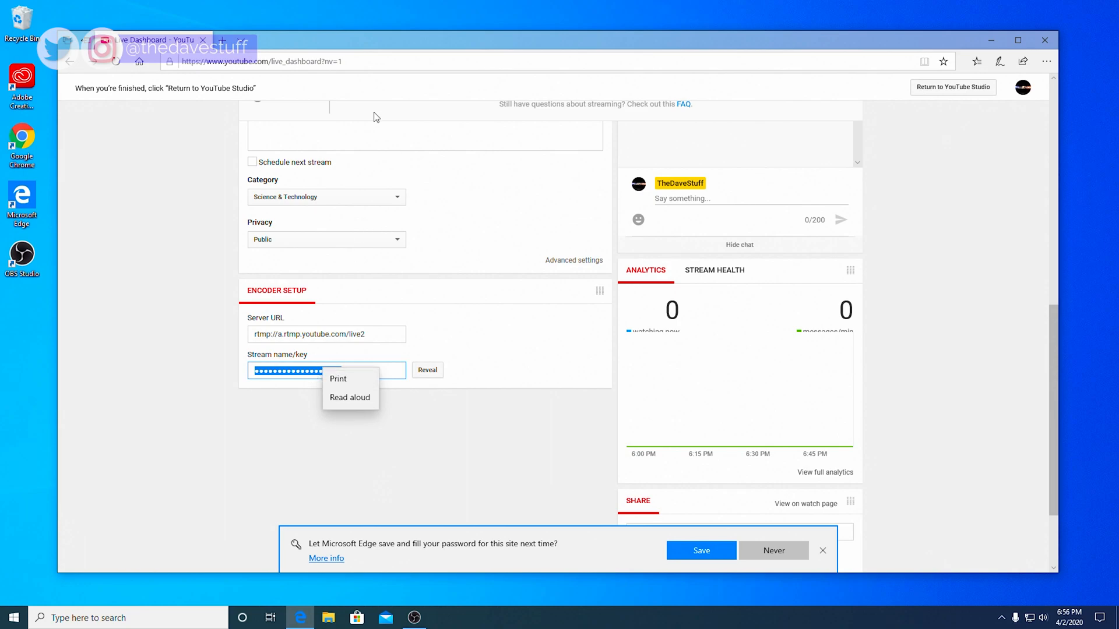
pyautogui.click(438, 44)
pyautogui.hotkey('alt', 'Tab')
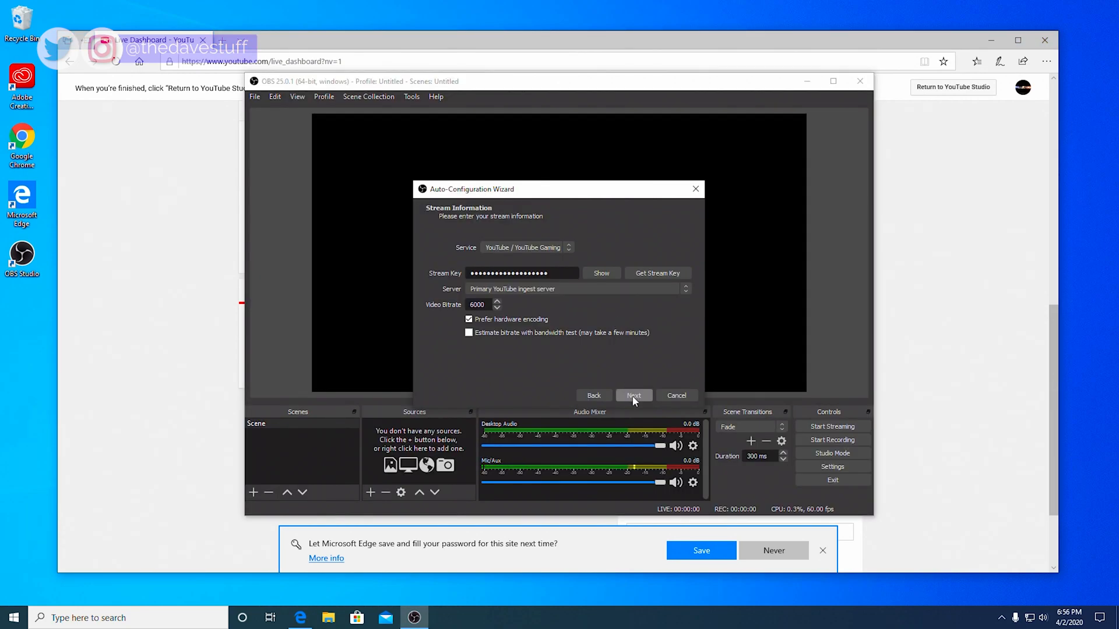
# Step: Advance the wizard past the YouTube stream information page
pyautogui.click(634, 396)
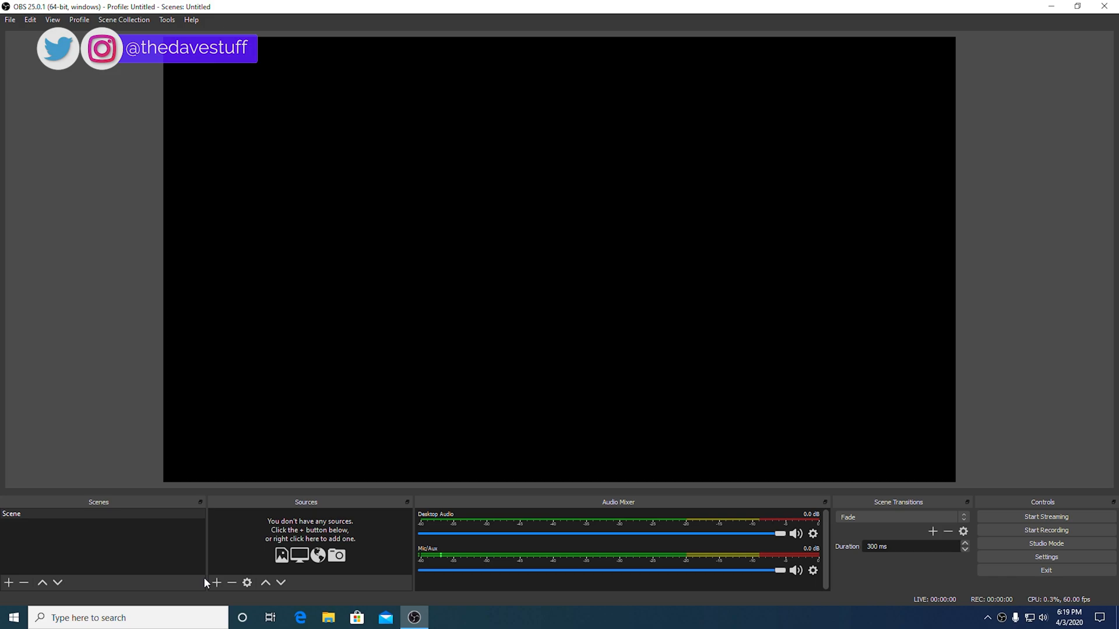
# Step: Add a Video Capture Device source and review the webcam's camera adjustments without changes
pyautogui.click(216, 582)
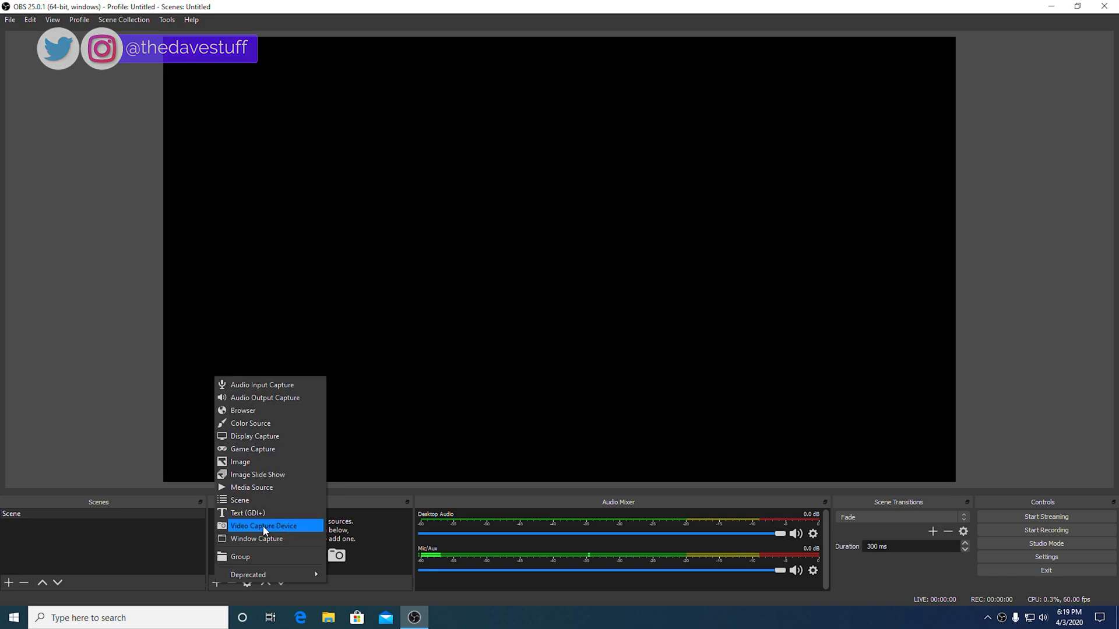
pyautogui.click(263, 526)
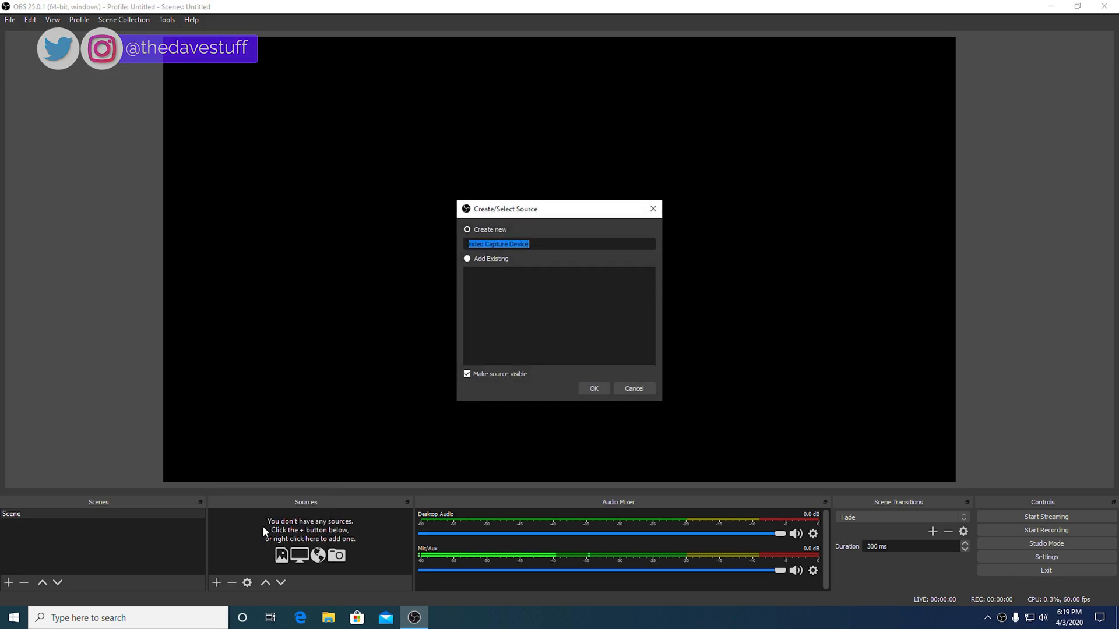
pyautogui.click(594, 387)
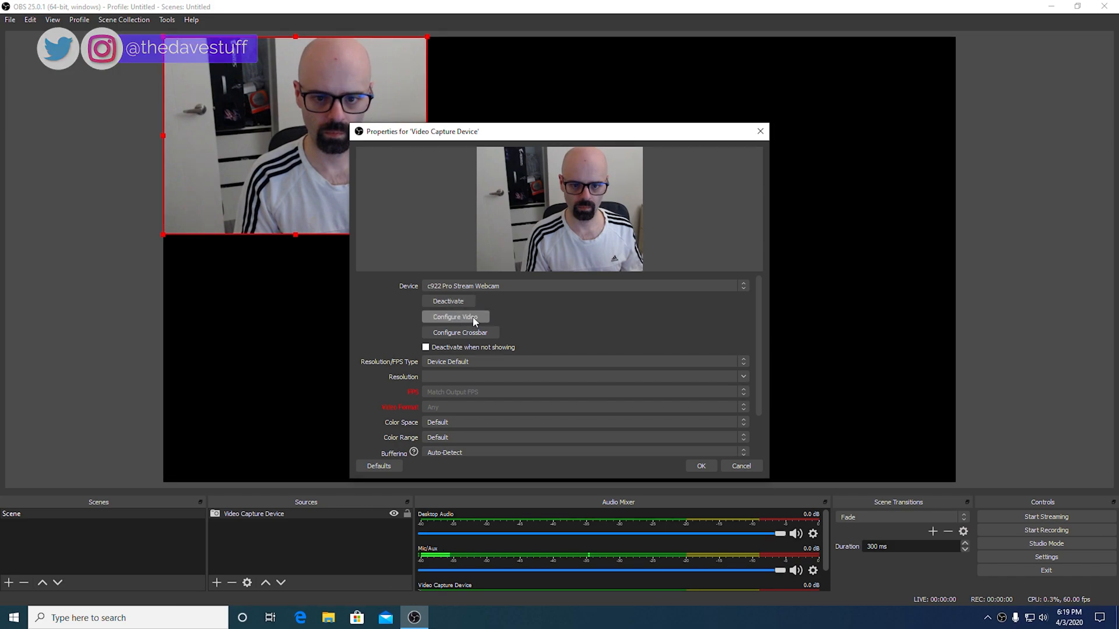
pyautogui.click(462, 316)
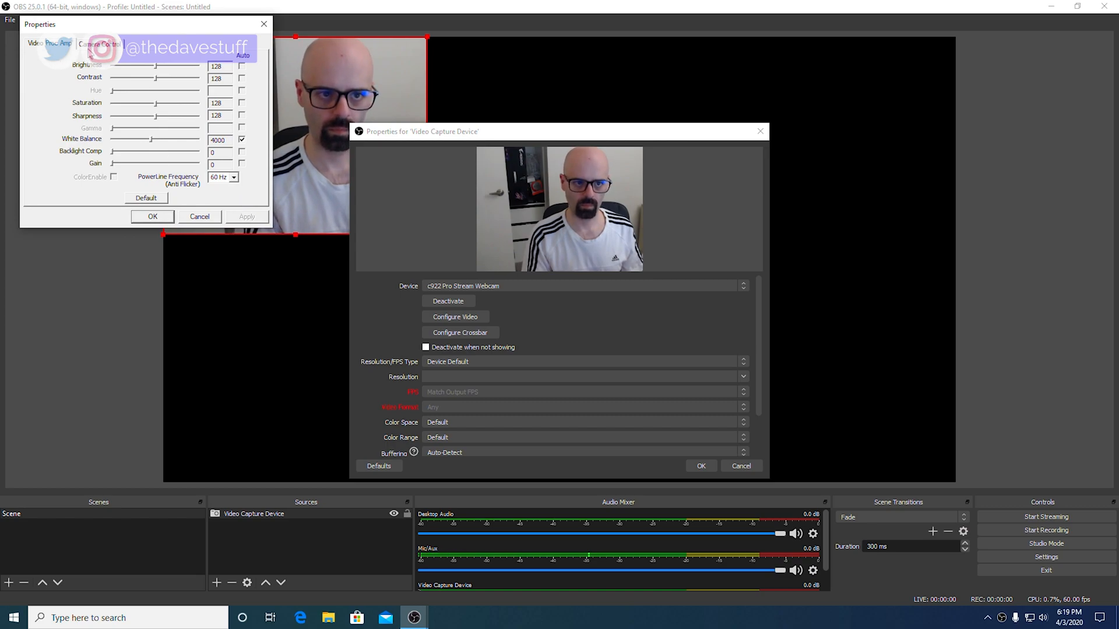
pyautogui.click(99, 43)
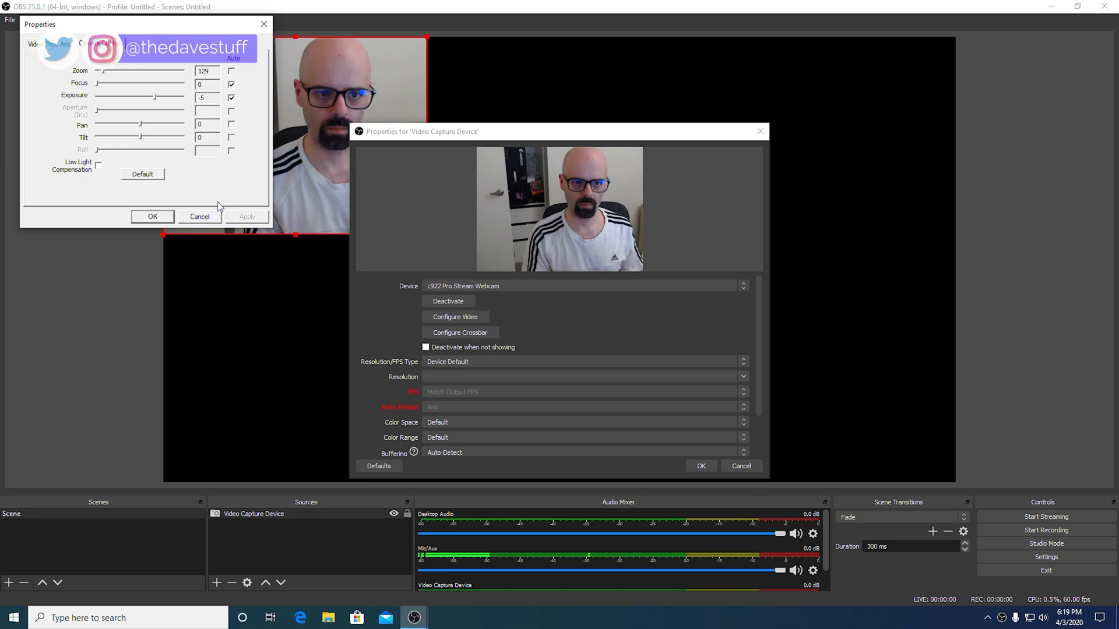
pyautogui.click(206, 220)
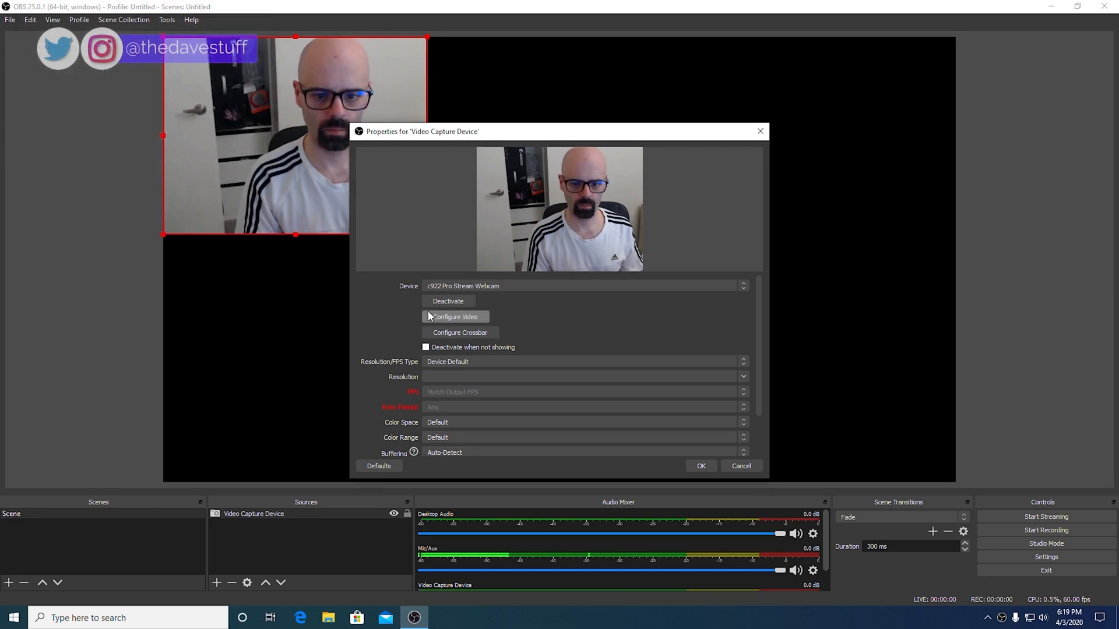
# Step: Give the webcam a custom 1280x720 resolution at 30 FPS and confirm its properties
pyautogui.scroll(-1, 548, 339)
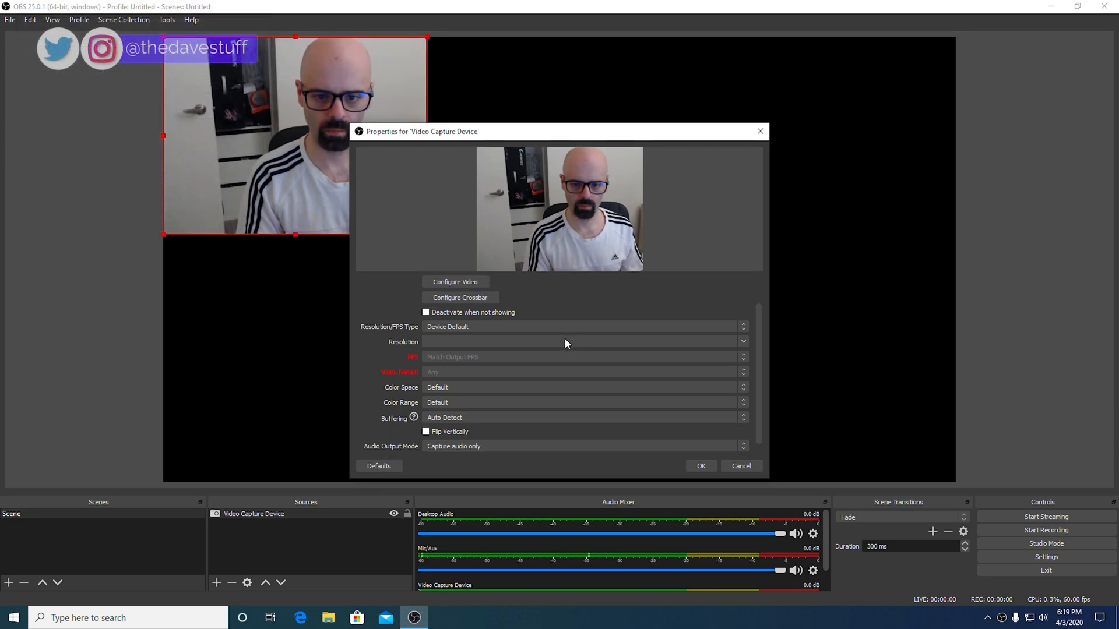
pyautogui.click(537, 327)
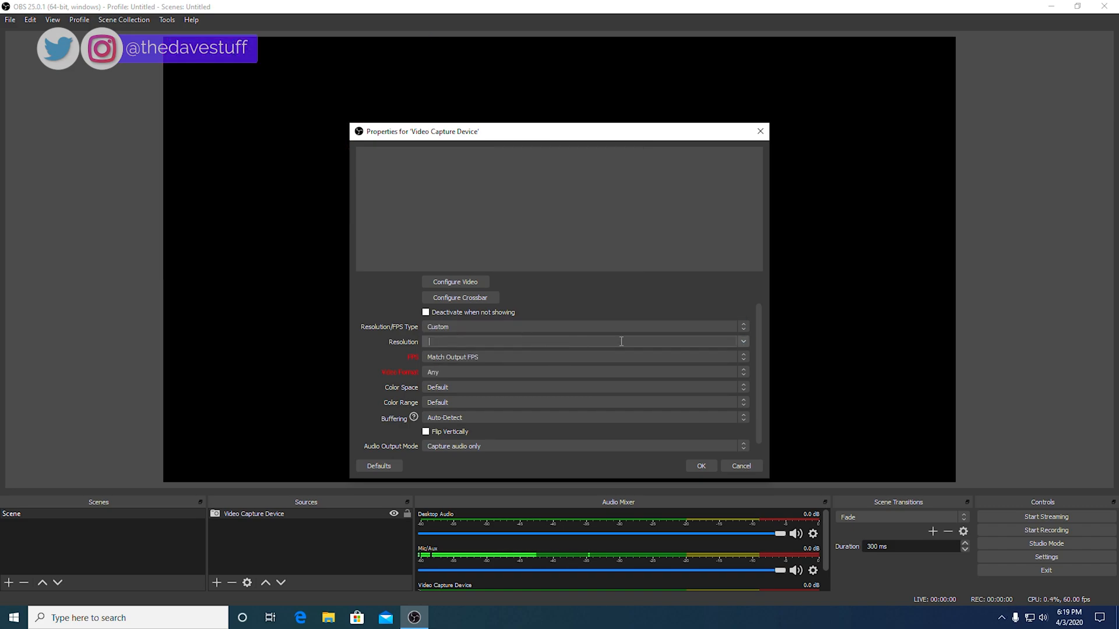
pyautogui.click(743, 341)
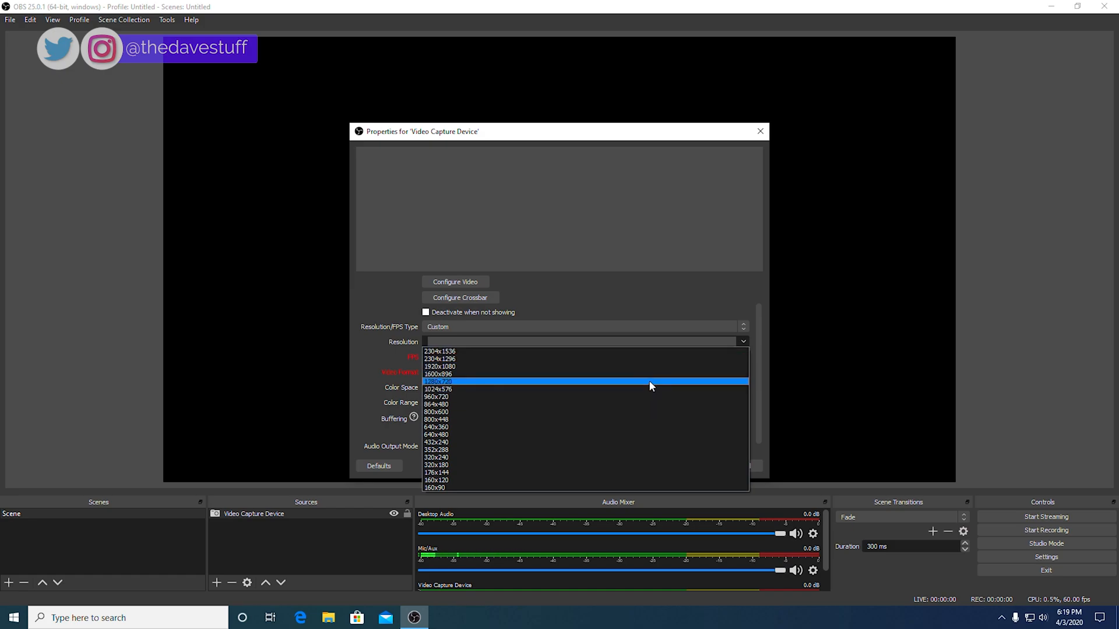
pyautogui.click(649, 381)
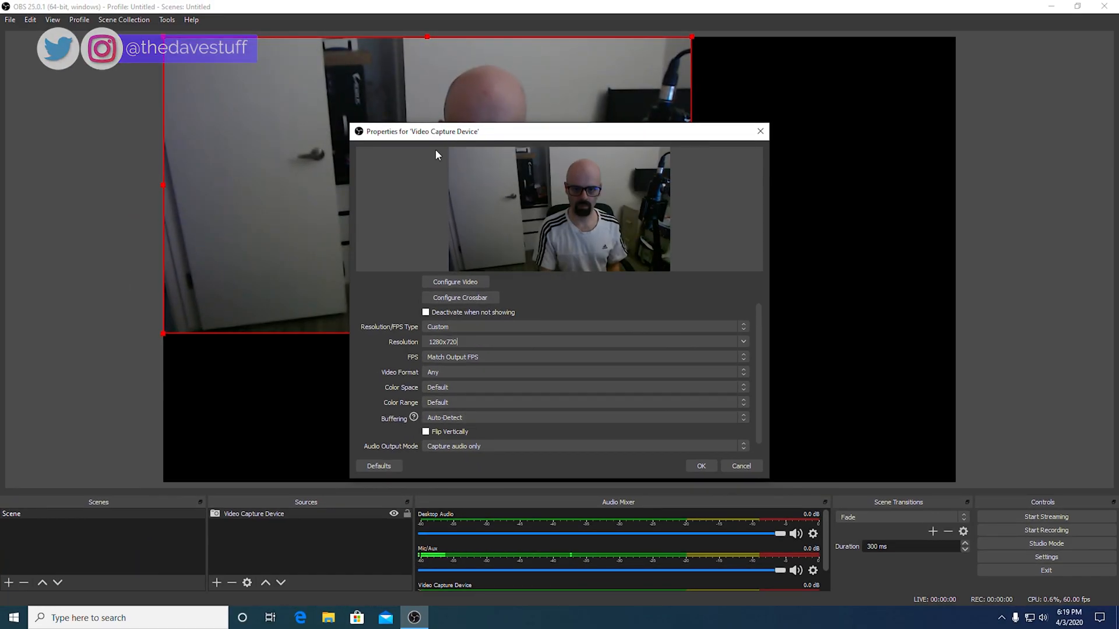
pyautogui.click(737, 357)
pyautogui.click(683, 417)
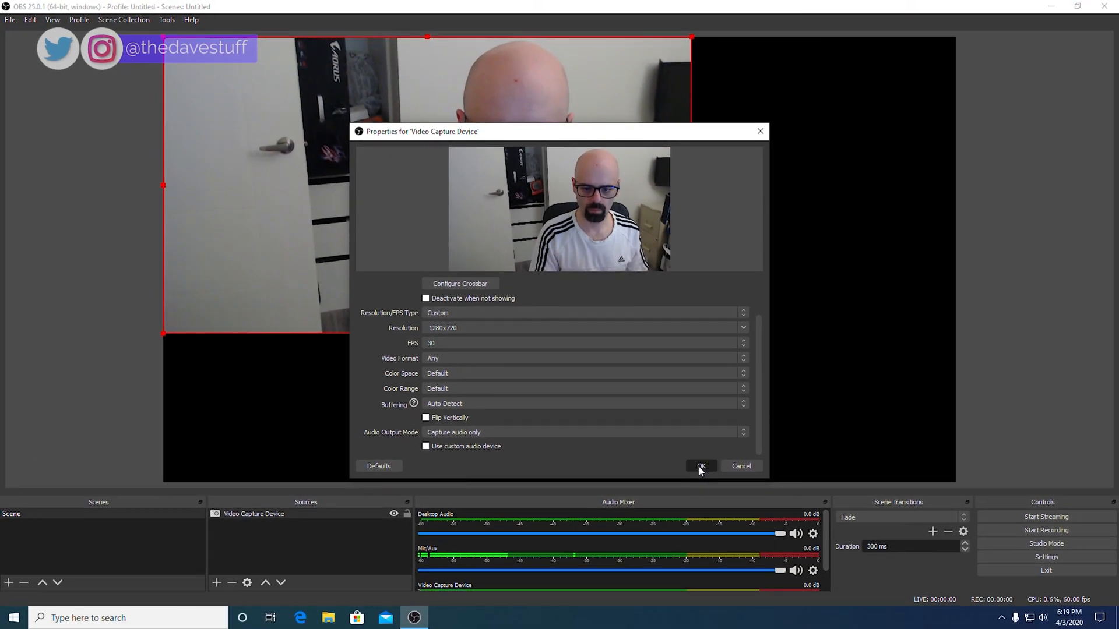
pyautogui.click(701, 467)
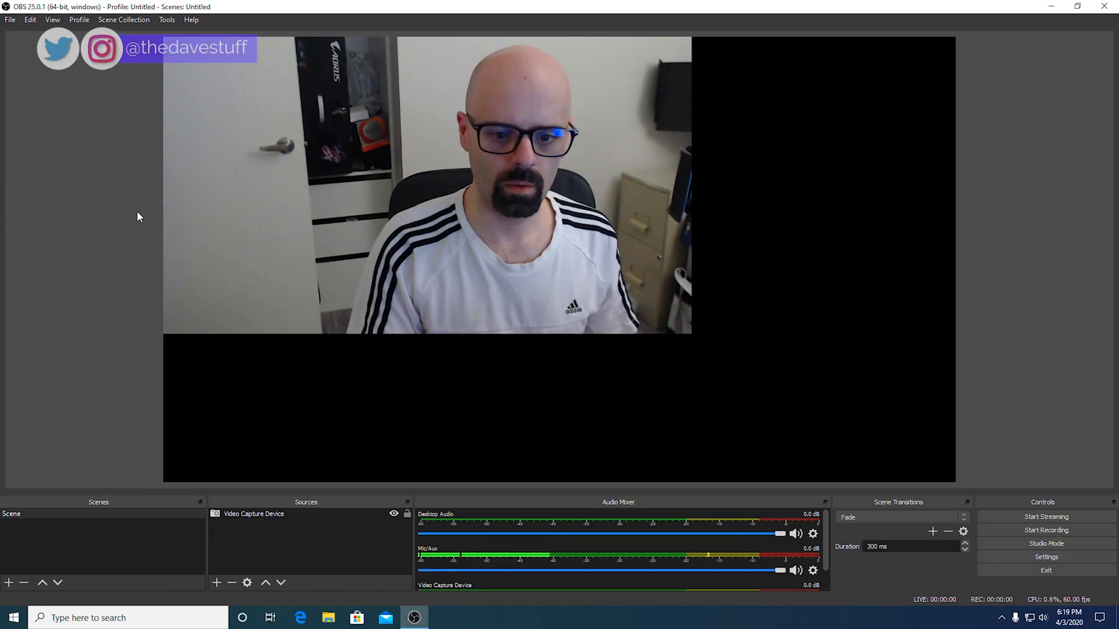
# Step: Change the Output recording format from mkv to mp4, then move to the Audio page
pyautogui.click(992, 556)
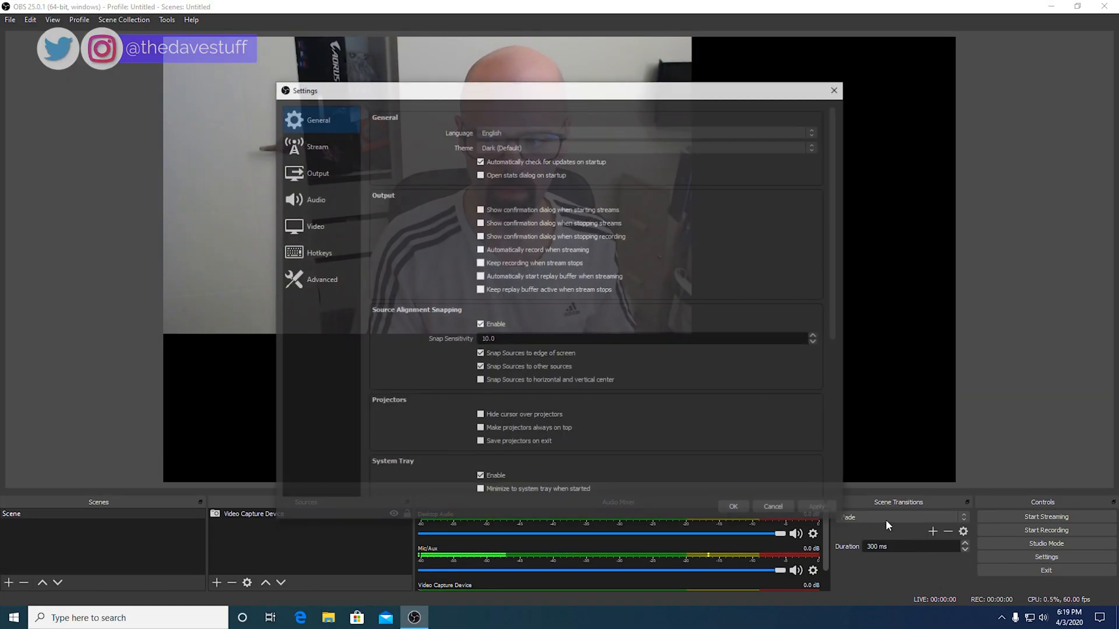
pyautogui.click(324, 174)
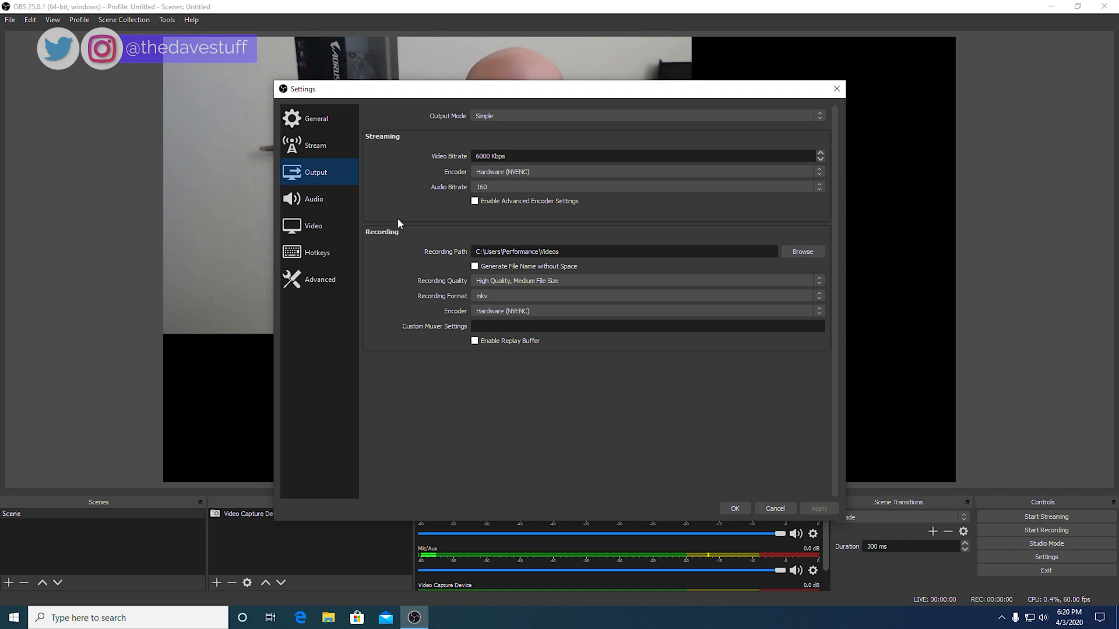
pyautogui.click(494, 297)
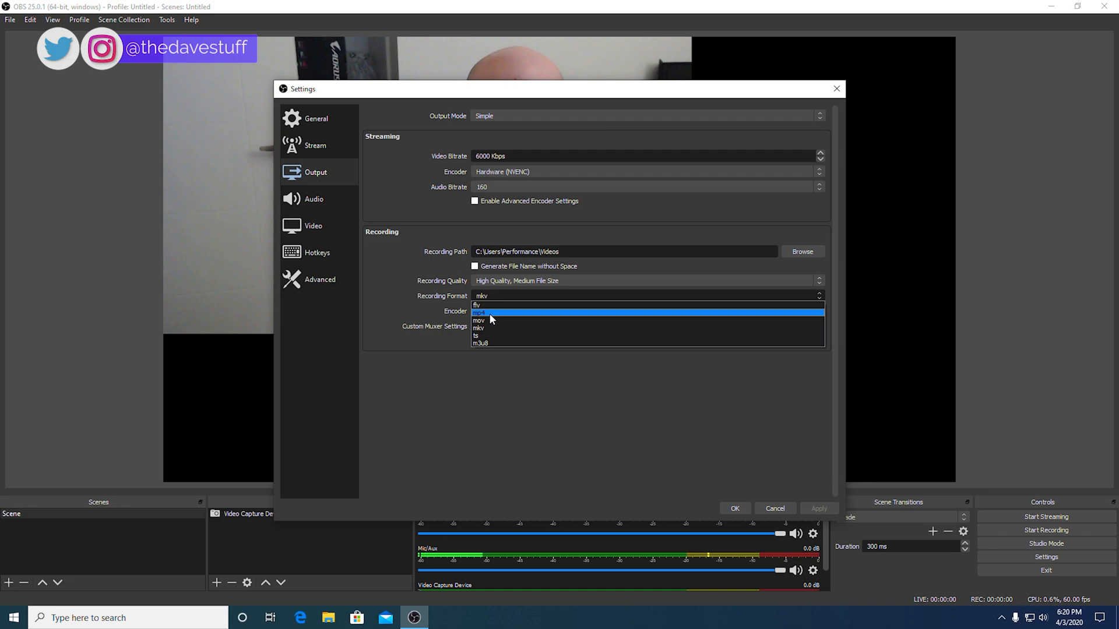
pyautogui.click(490, 314)
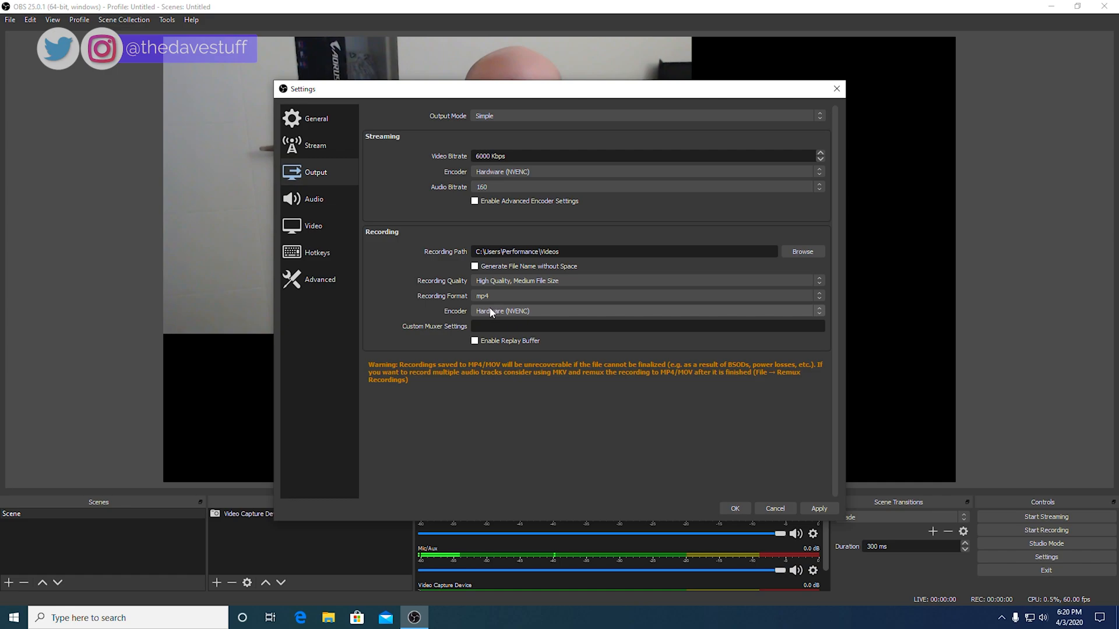
pyautogui.click(325, 193)
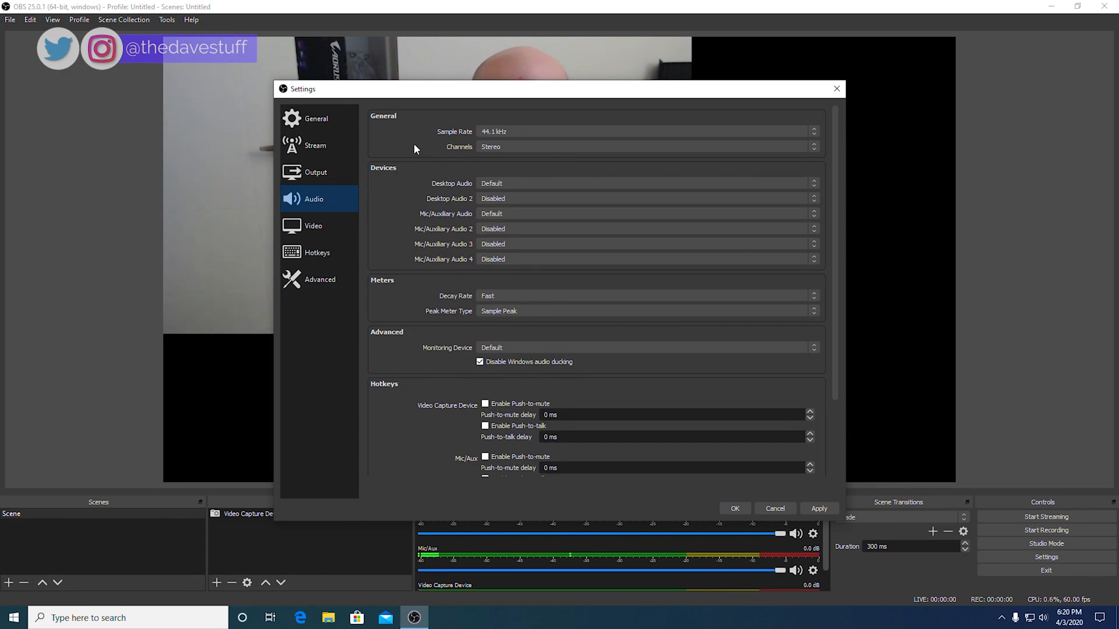
# Step: Set the sample rate to 48 kHz, leaving desktop and mic devices at Default
pyautogui.click(491, 134)
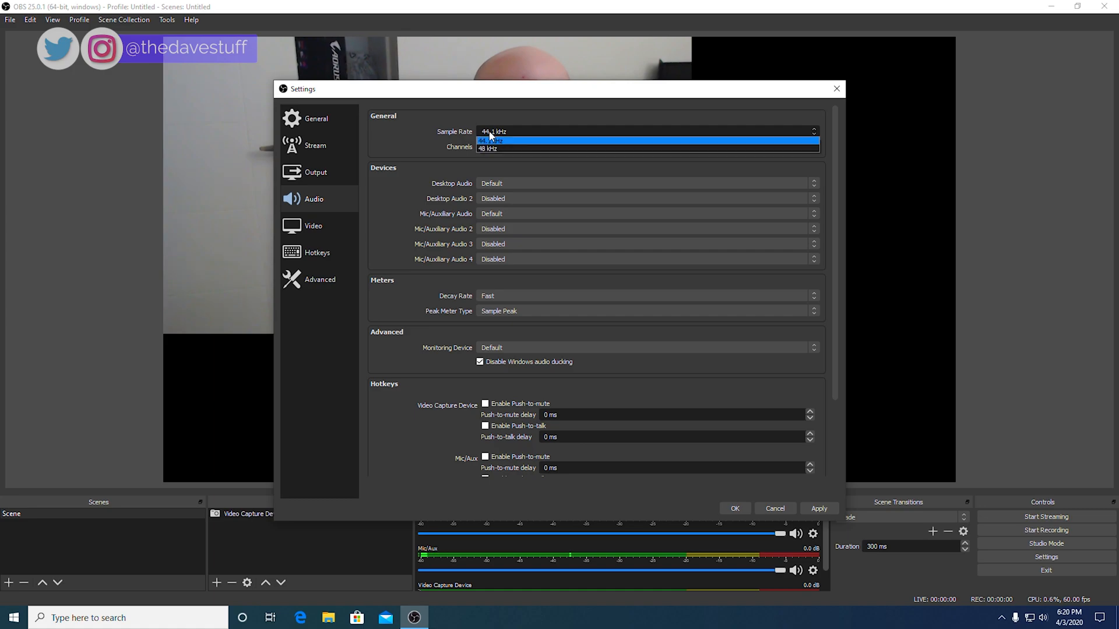
pyautogui.click(492, 149)
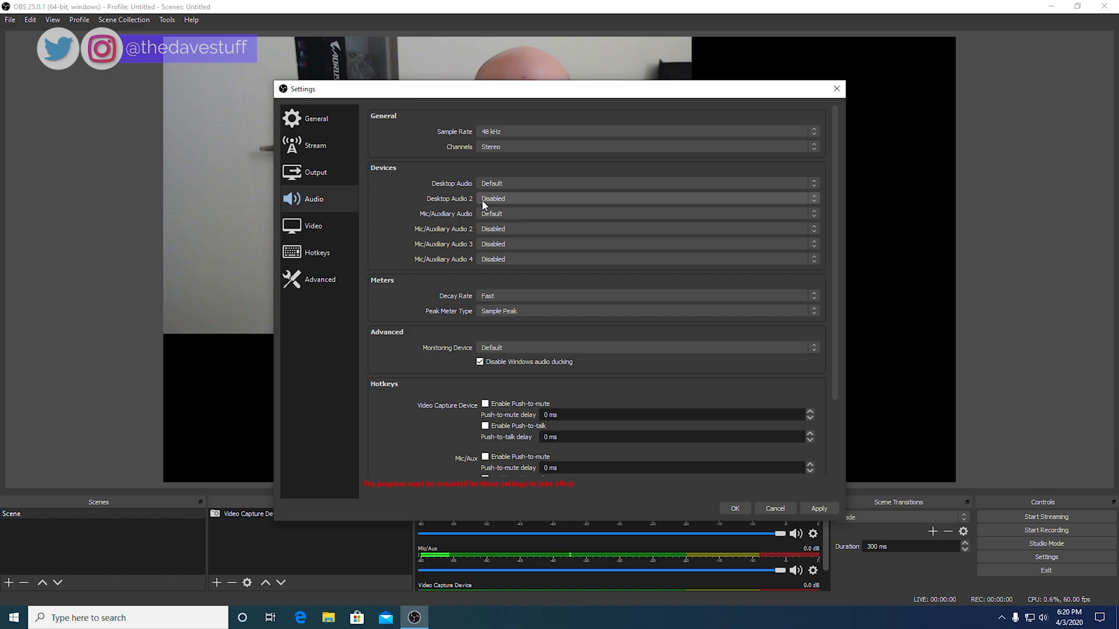
pyautogui.click(492, 184)
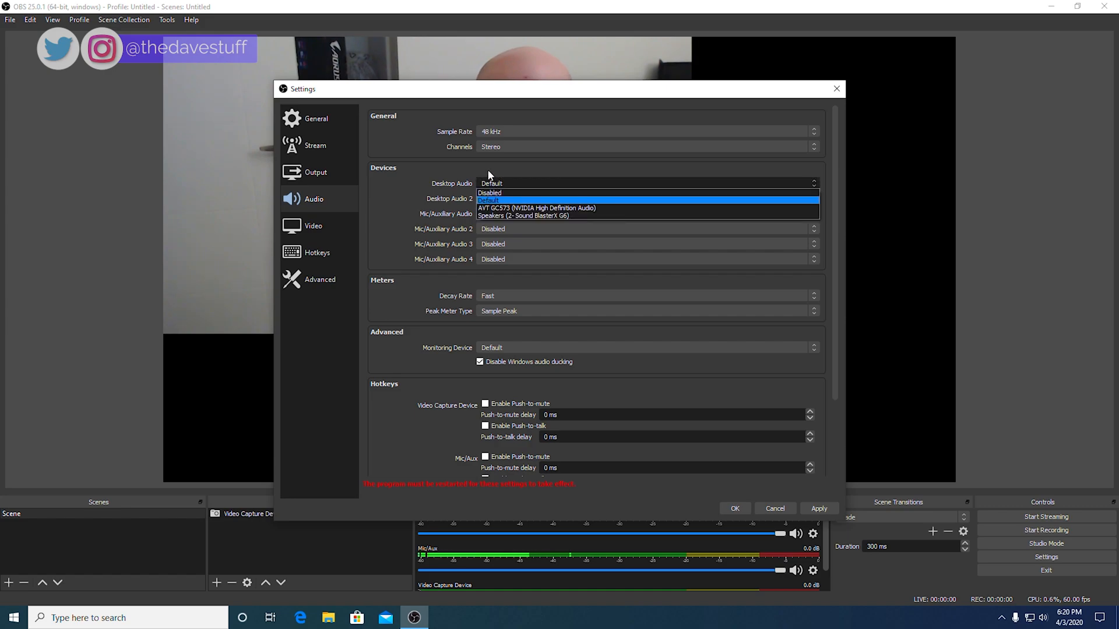
pyautogui.click(436, 185)
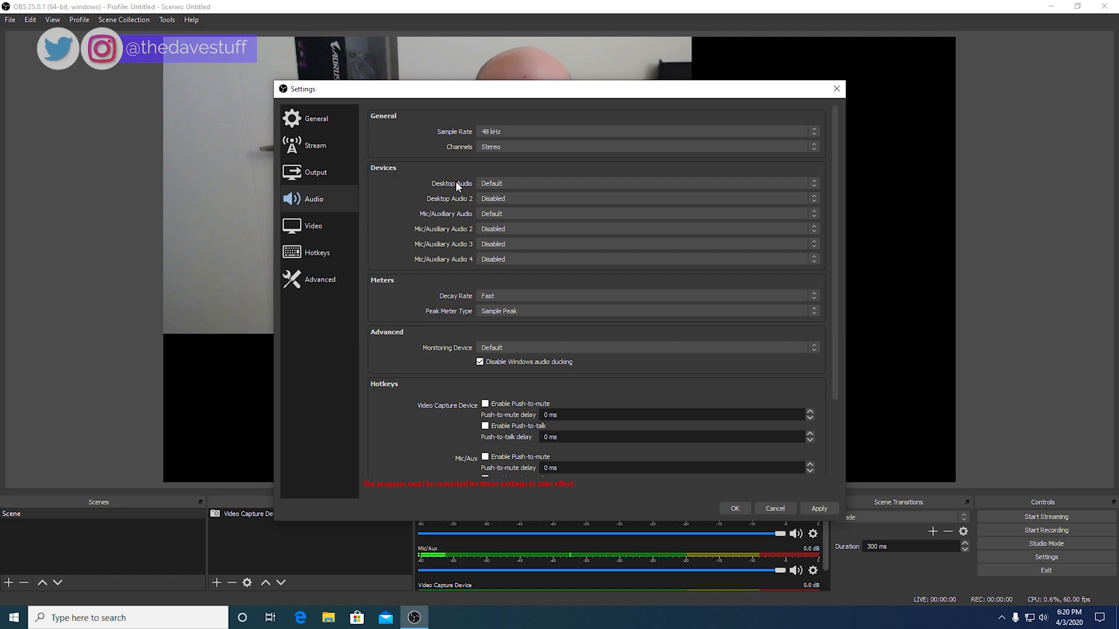
pyautogui.click(489, 214)
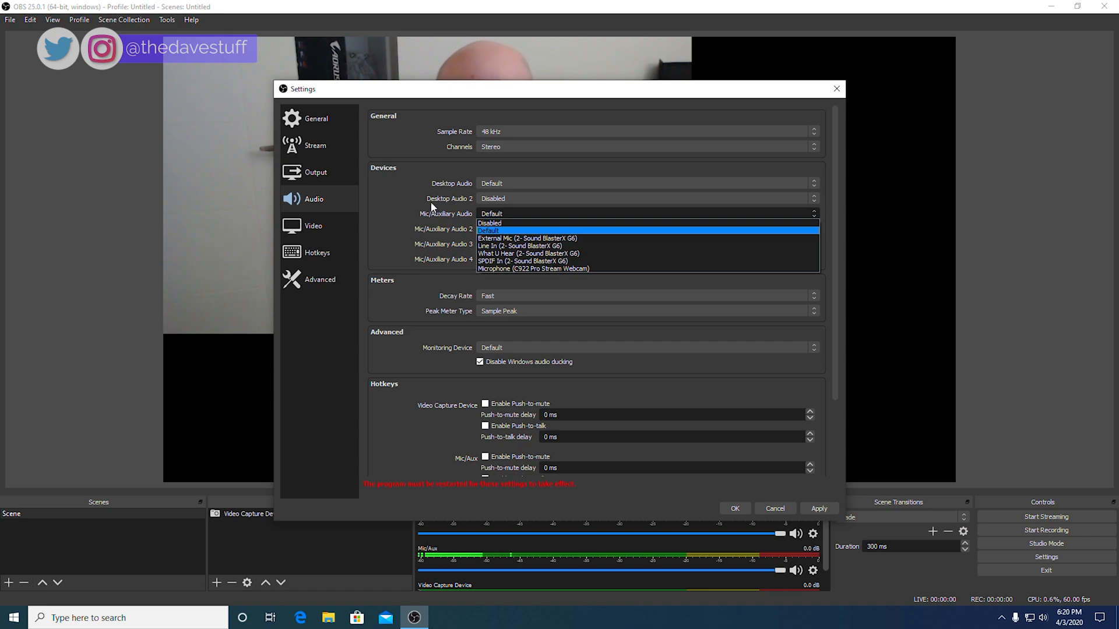
pyautogui.click(332, 232)
pyautogui.click(332, 232)
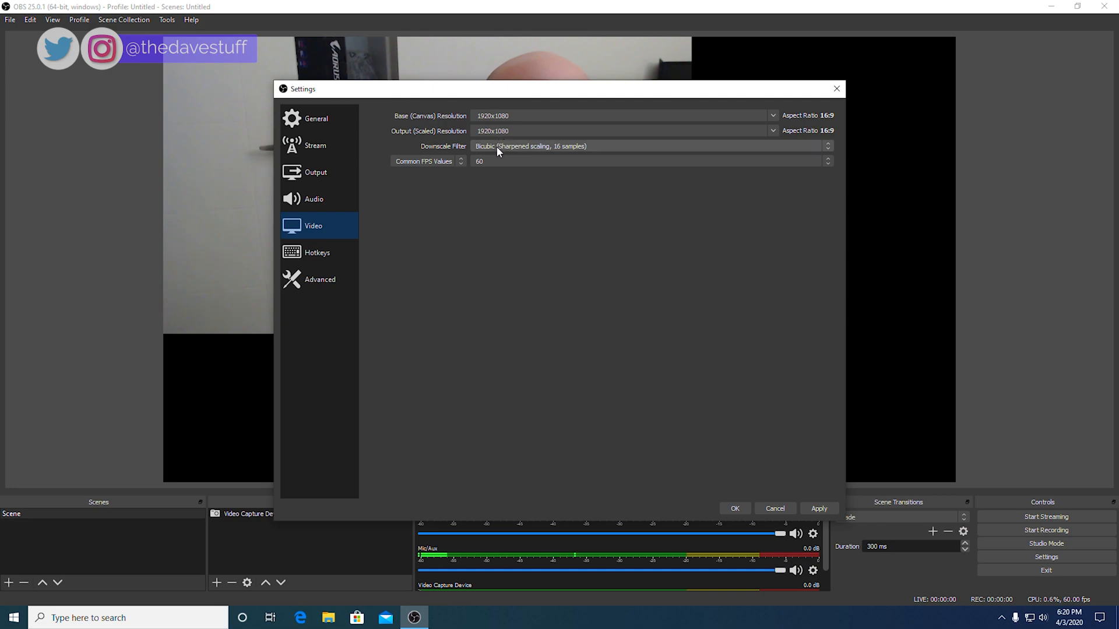
# Step: Set the Video downscale filter to Lanczos, then move to the Advanced page
pyautogui.click(496, 146)
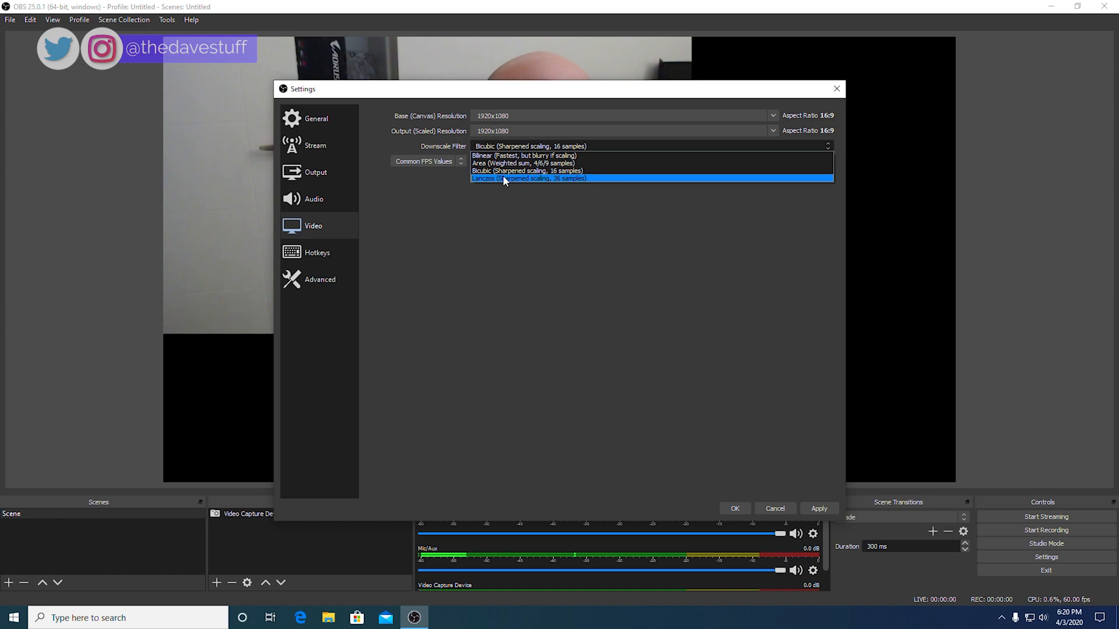
pyautogui.click(504, 179)
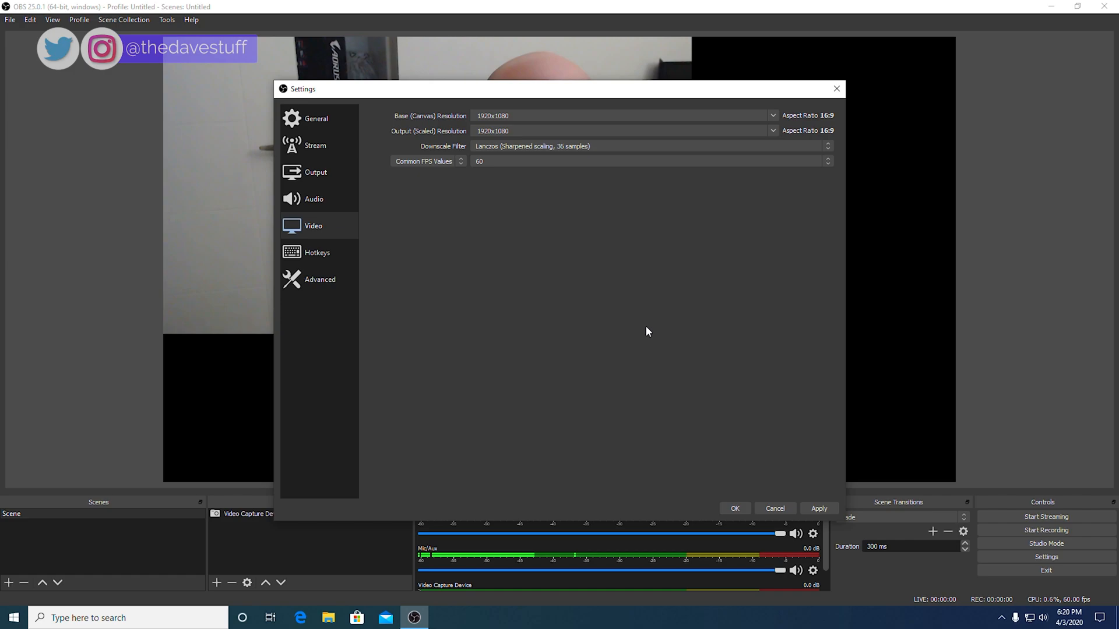
pyautogui.click(310, 283)
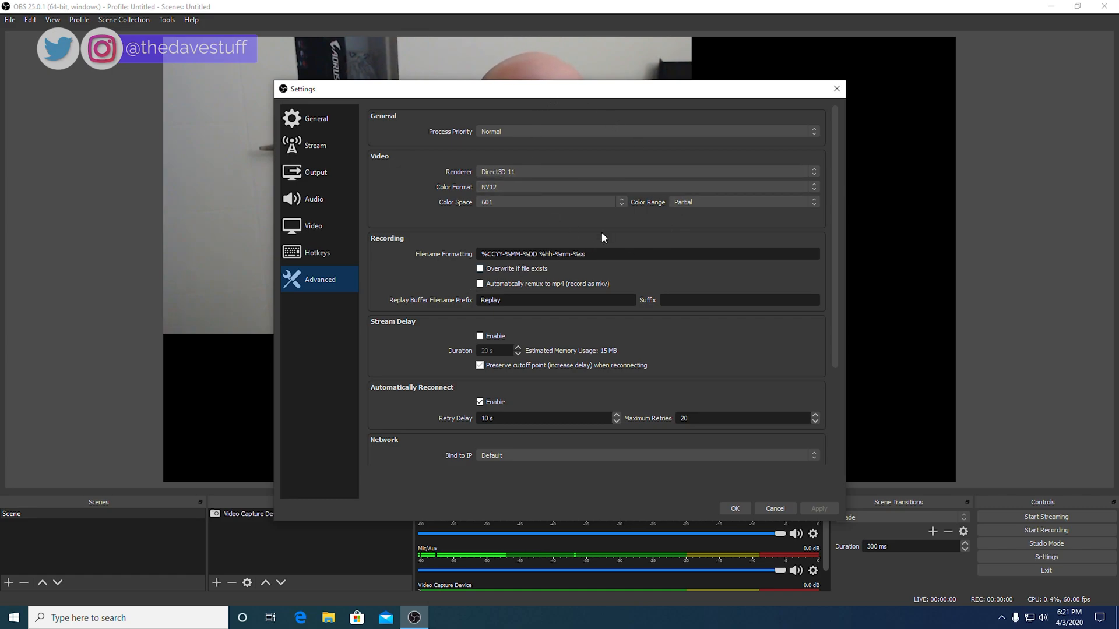
# Step: Set the advanced video Color Space to 709 and Color Range to Full, and apply
pyautogui.click(541, 198)
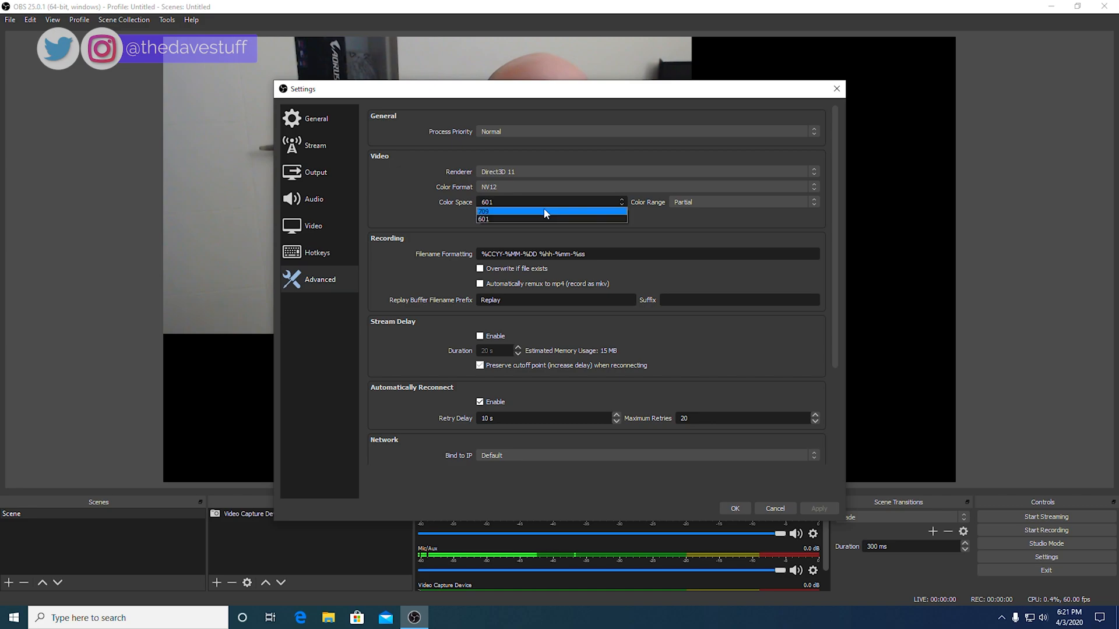
pyautogui.click(545, 212)
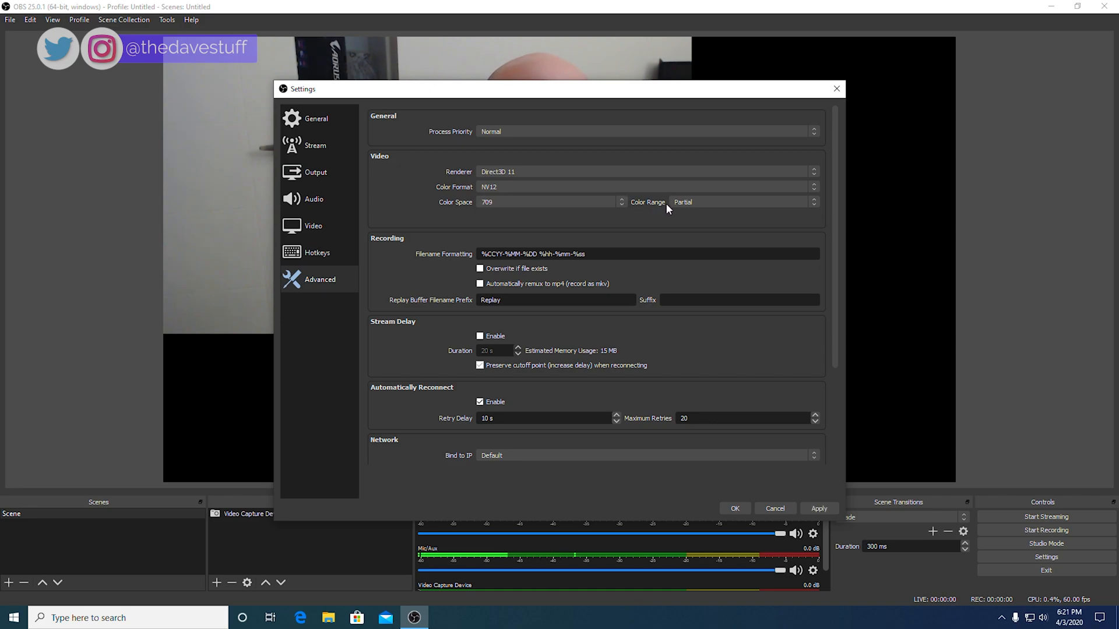
pyautogui.click(685, 205)
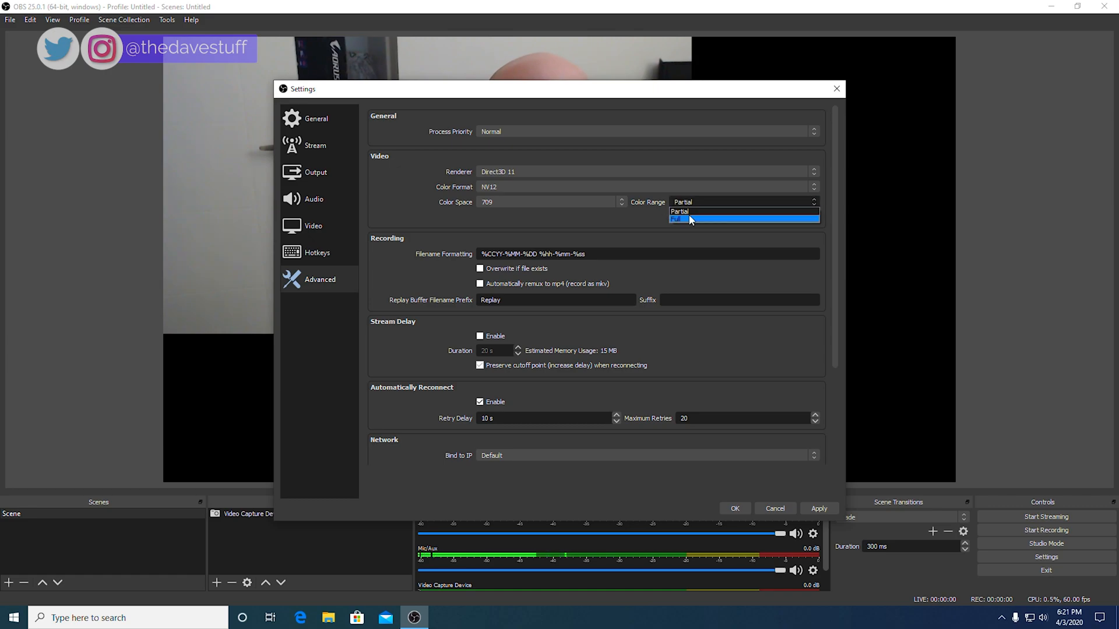
pyautogui.click(689, 219)
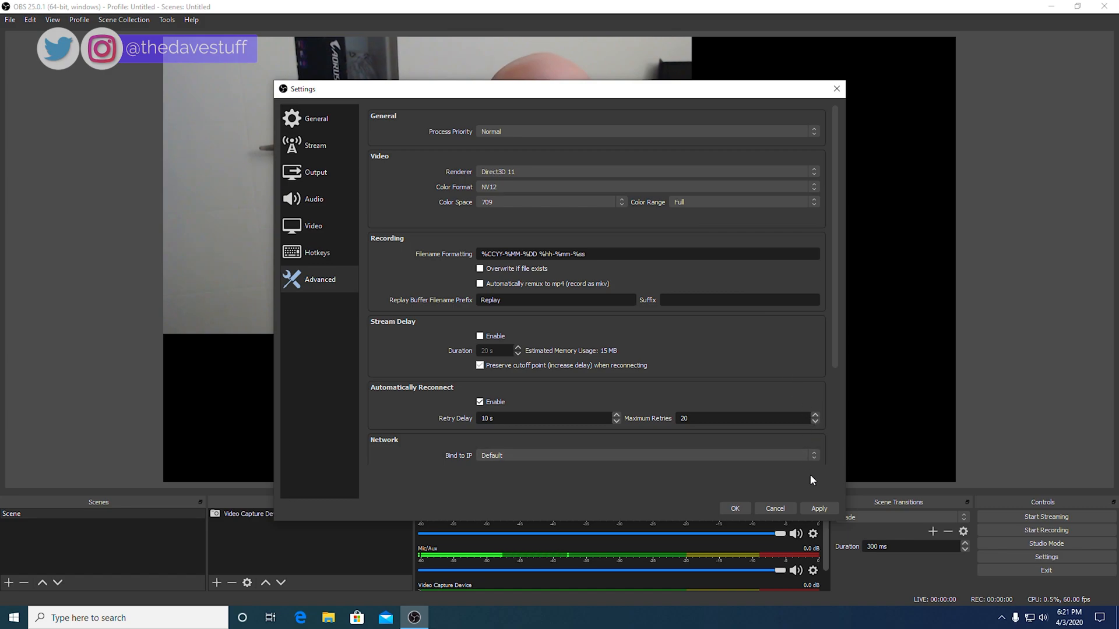
pyautogui.click(821, 509)
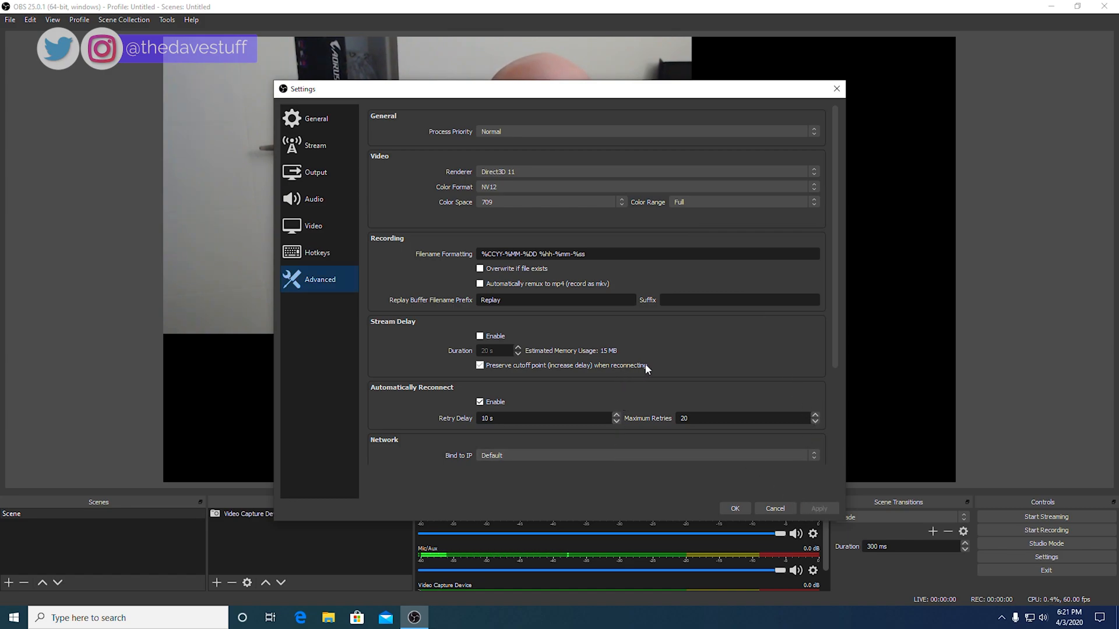
# Step: Confirm the settings with OK so OBS offers to restart
pyautogui.scroll(-1, 673, 366)
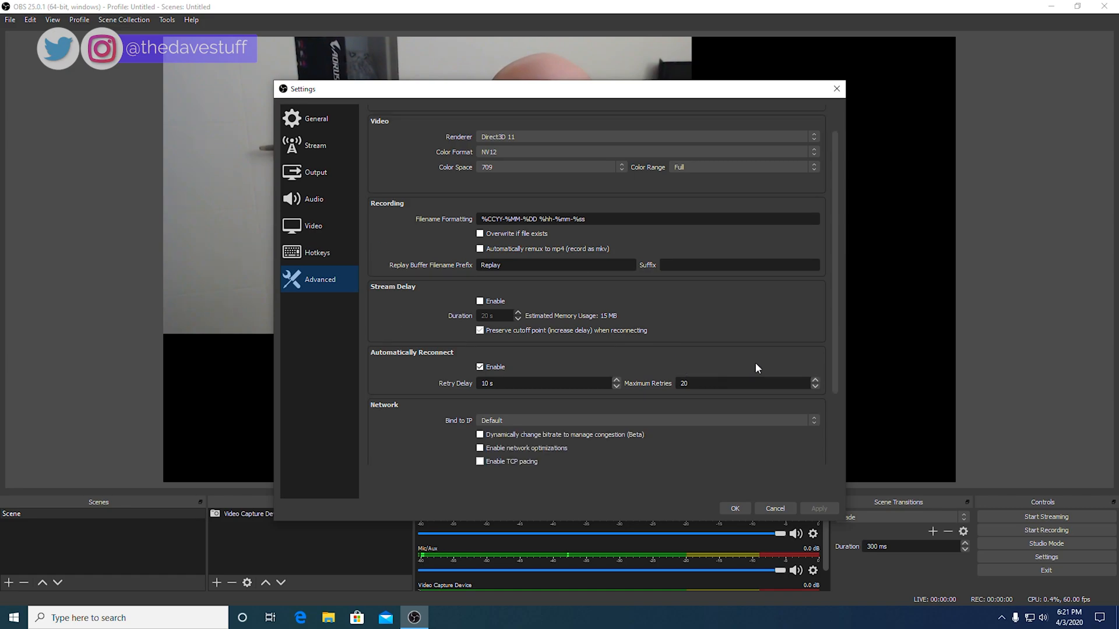
pyautogui.scroll(-1, 743, 405)
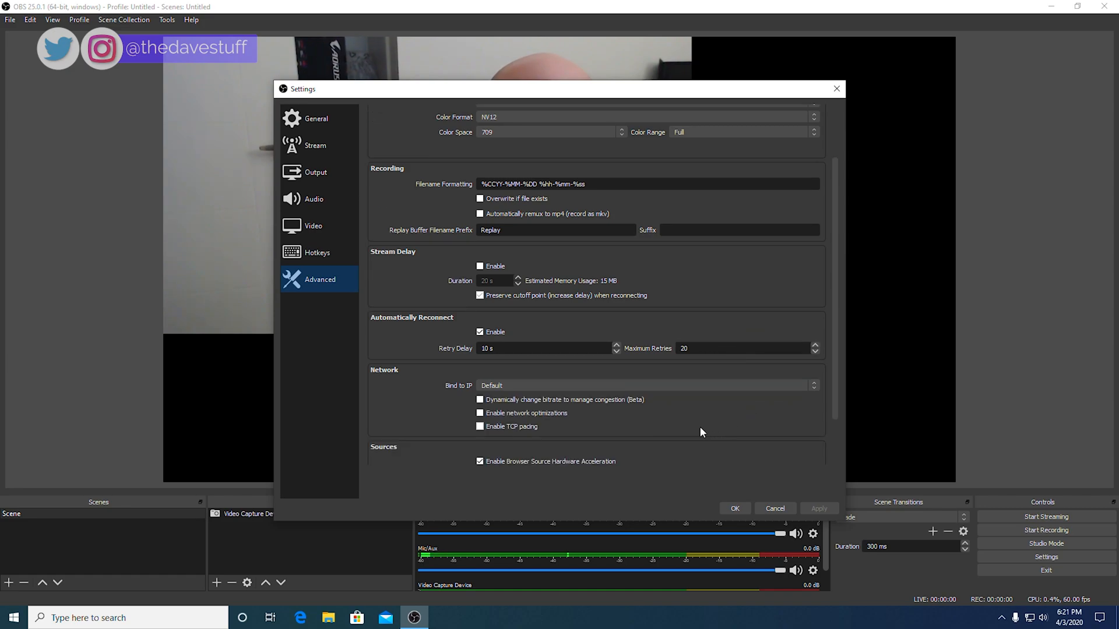
pyautogui.scroll(-2, 699, 431)
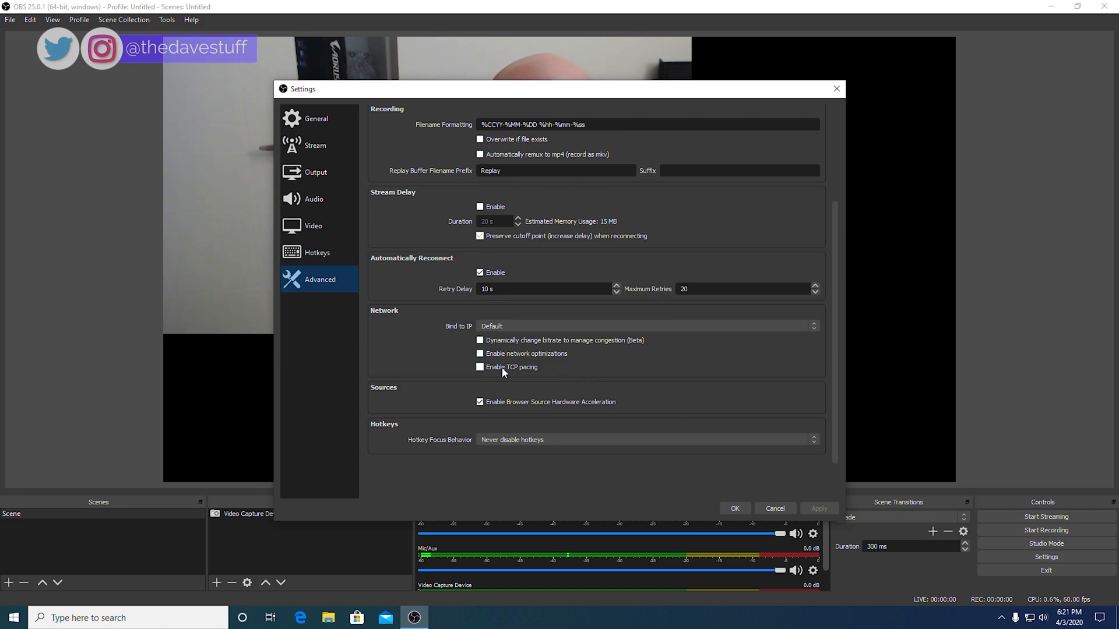
pyautogui.moveTo(504, 372)
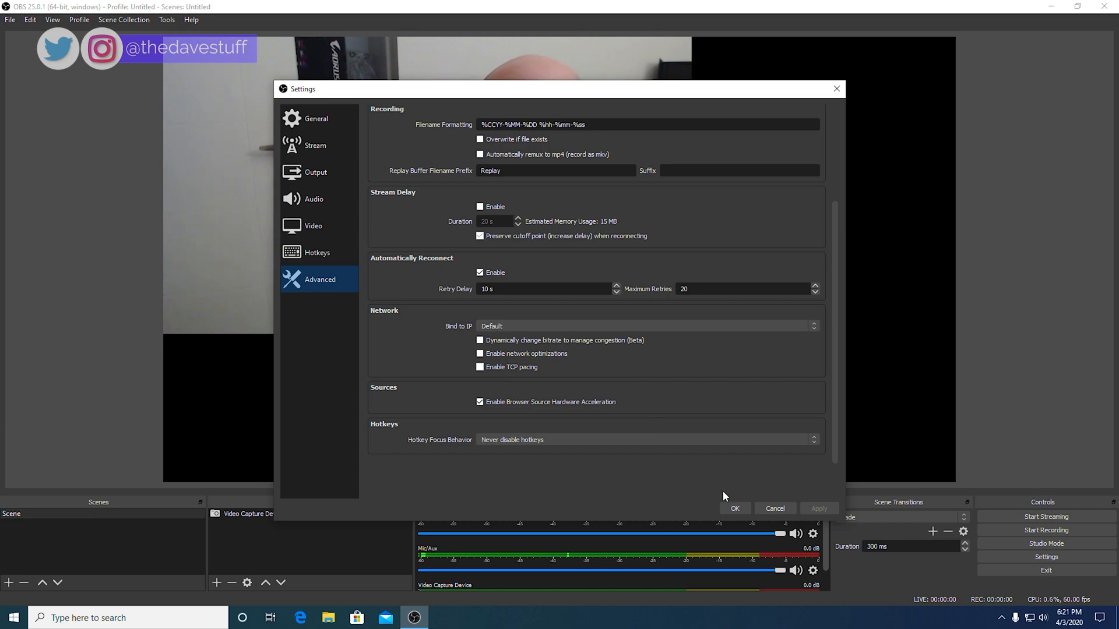
pyautogui.click(734, 508)
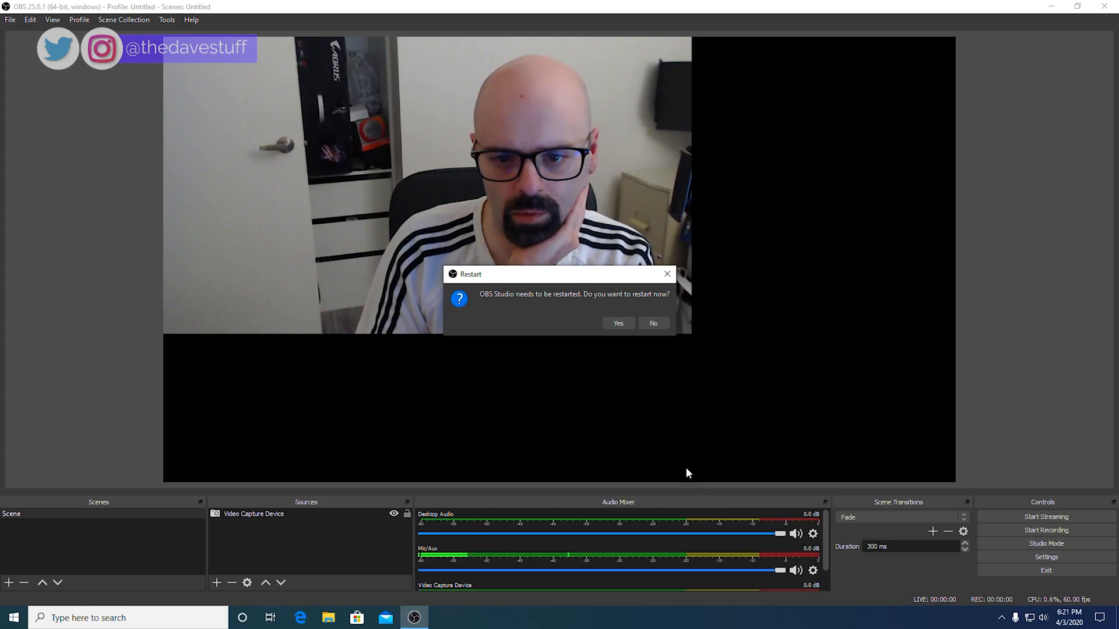
# Step: Restart OBS, make a 3-second test recording, then close the player and Videos folder
pyautogui.click(615, 323)
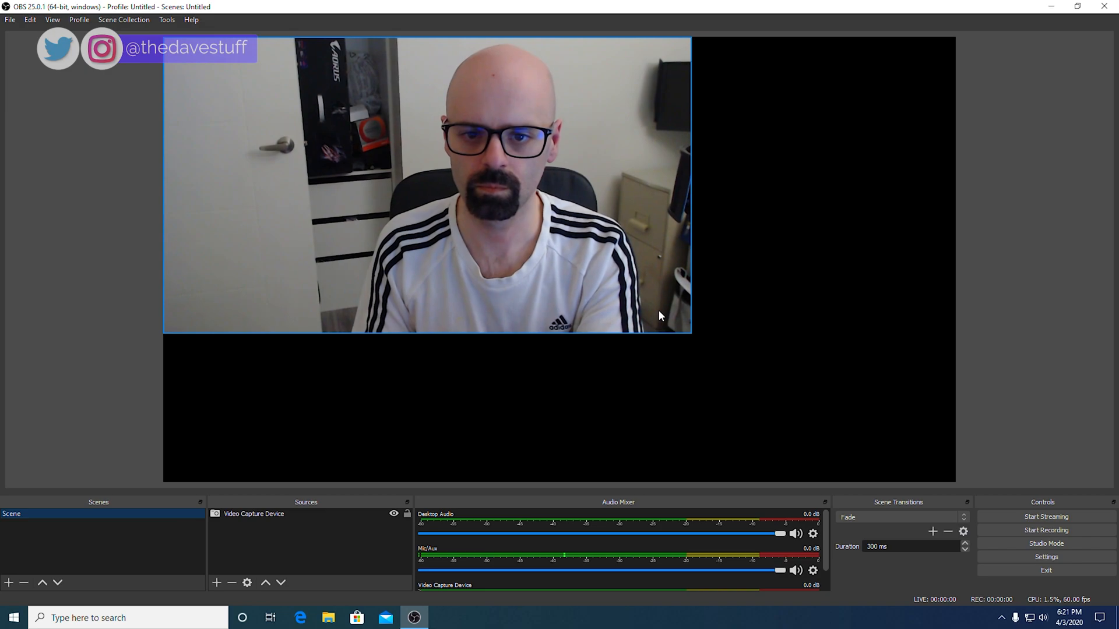
pyautogui.click(1034, 532)
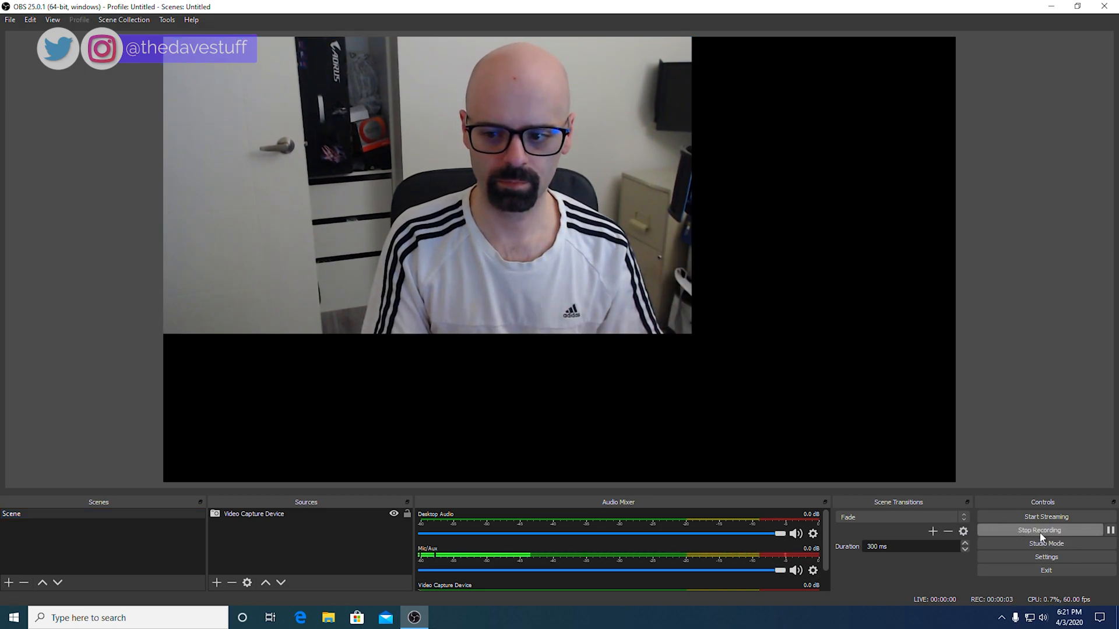
pyautogui.click(1041, 531)
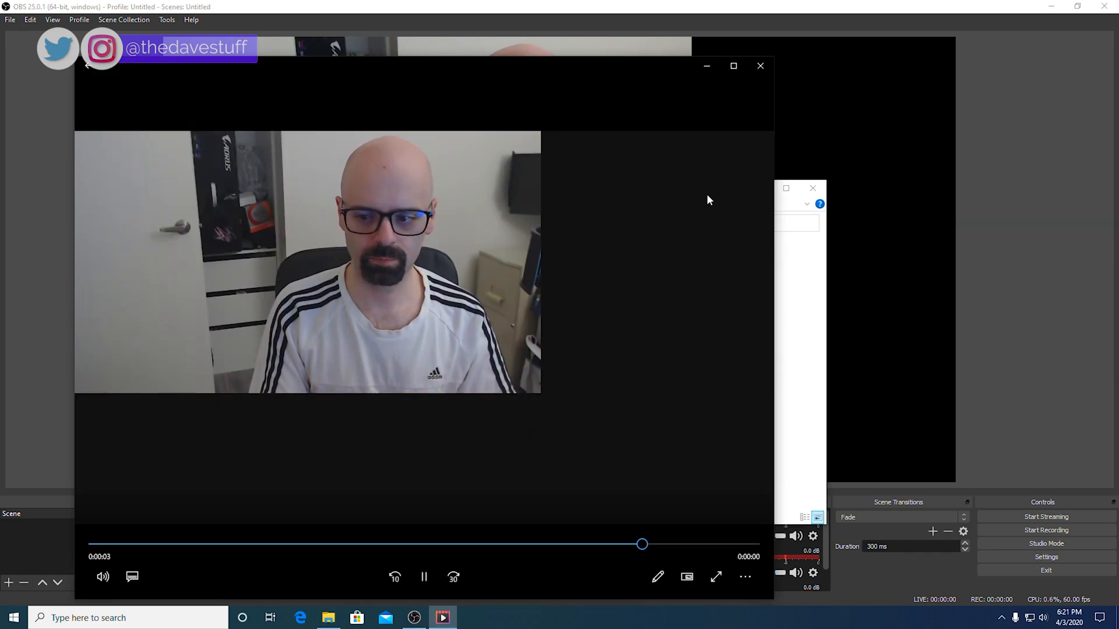
pyautogui.click(760, 65)
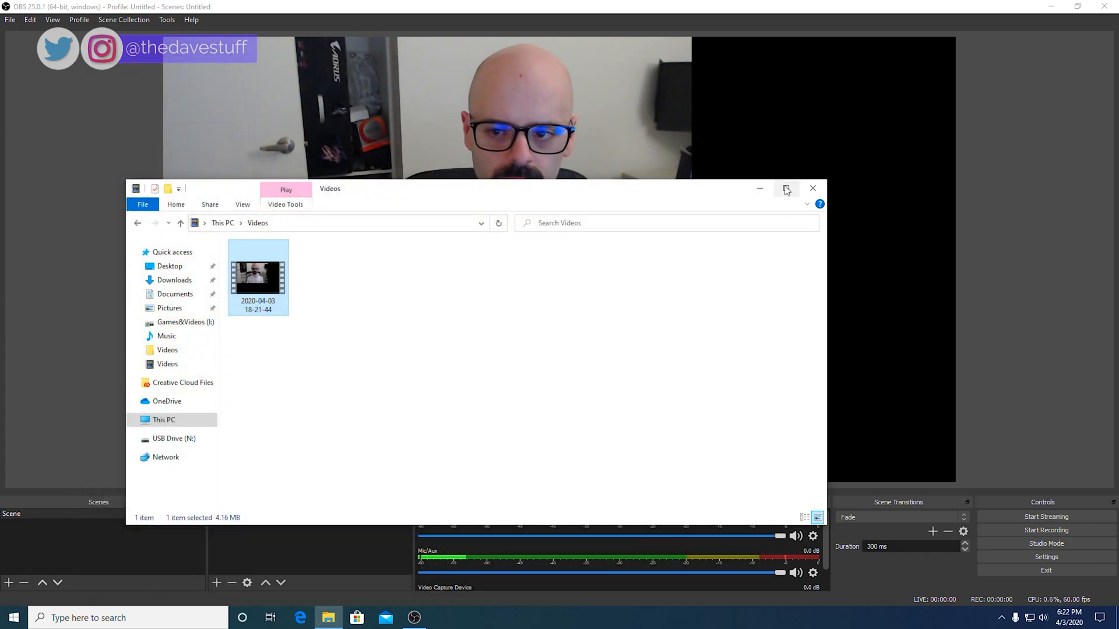
pyautogui.click(814, 189)
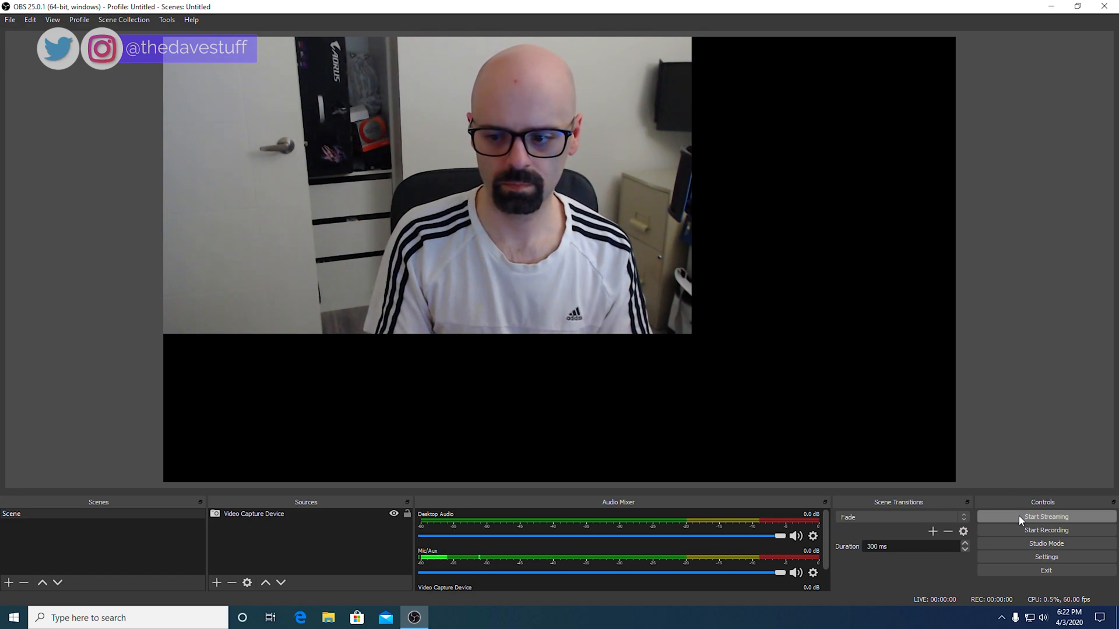
# Step: Hide the webcam and add a Display Capture source of Display 1 at 1920x1080
pyautogui.click(394, 514)
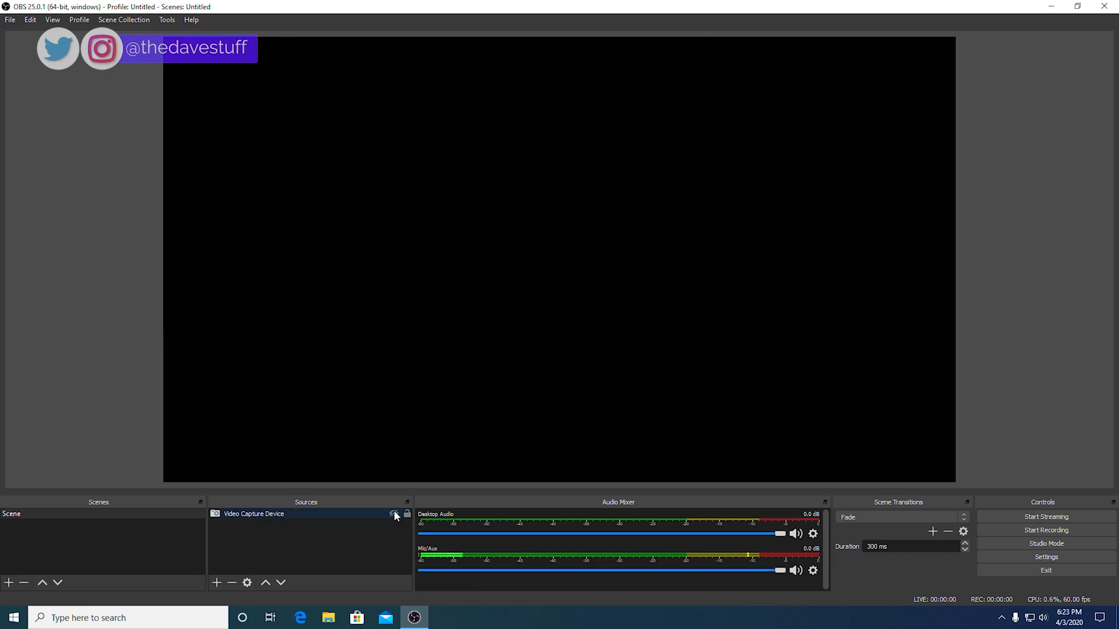
pyautogui.click(217, 583)
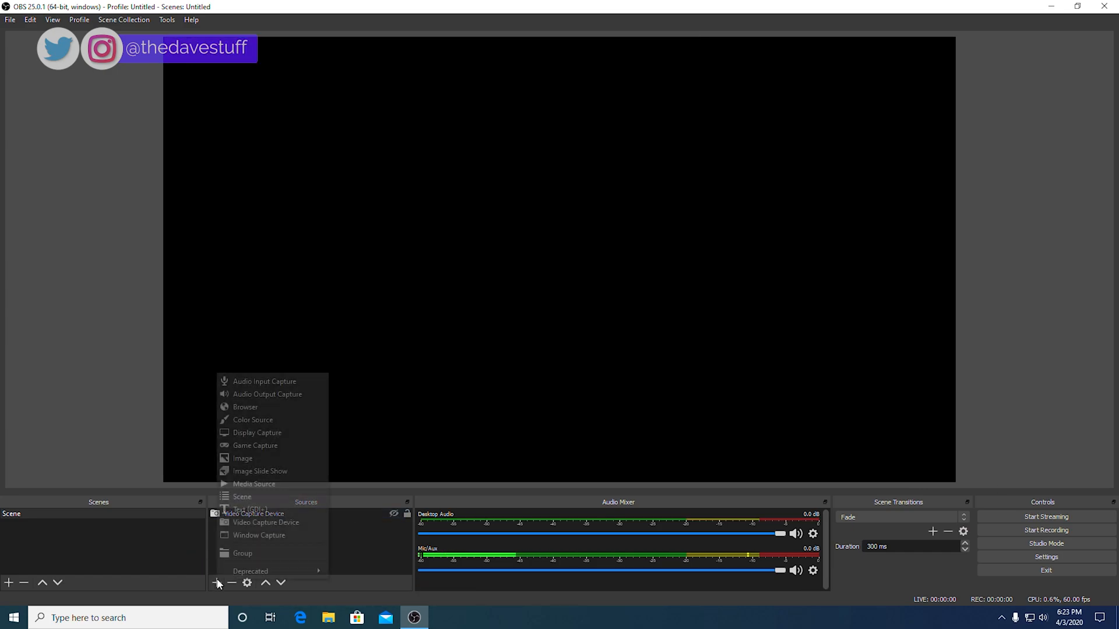
pyautogui.click(254, 437)
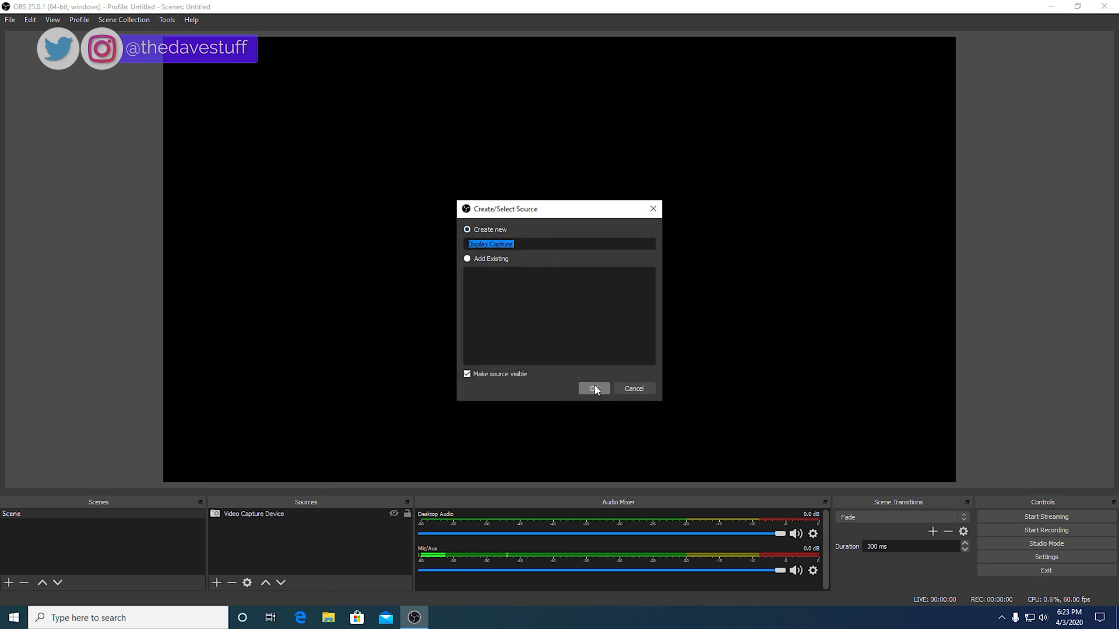
pyautogui.click(594, 389)
pyautogui.click(523, 380)
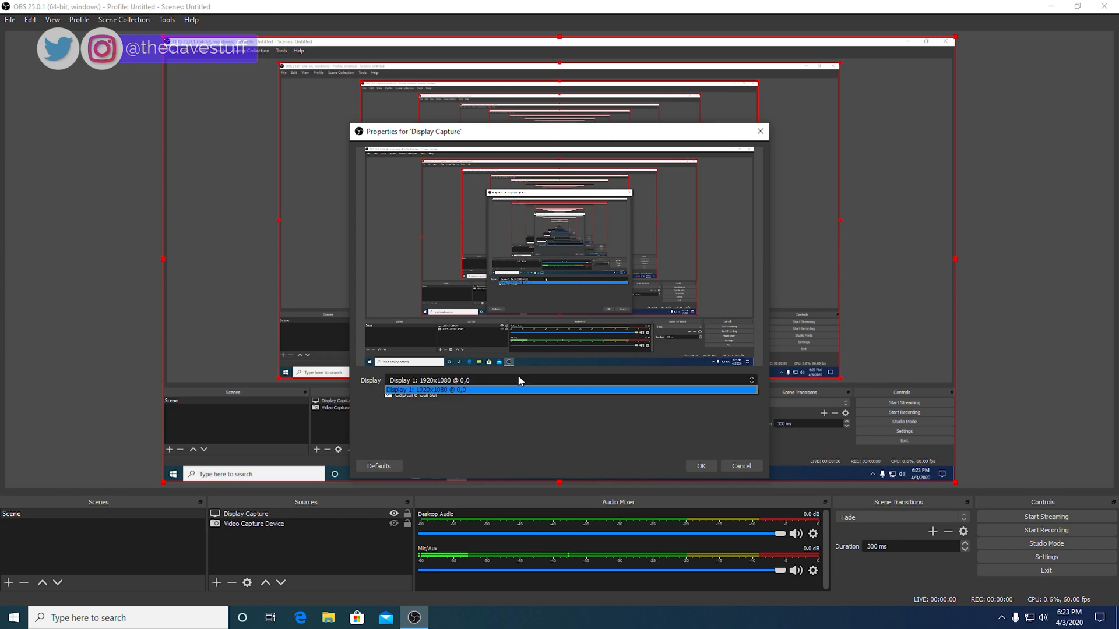
pyautogui.click(519, 377)
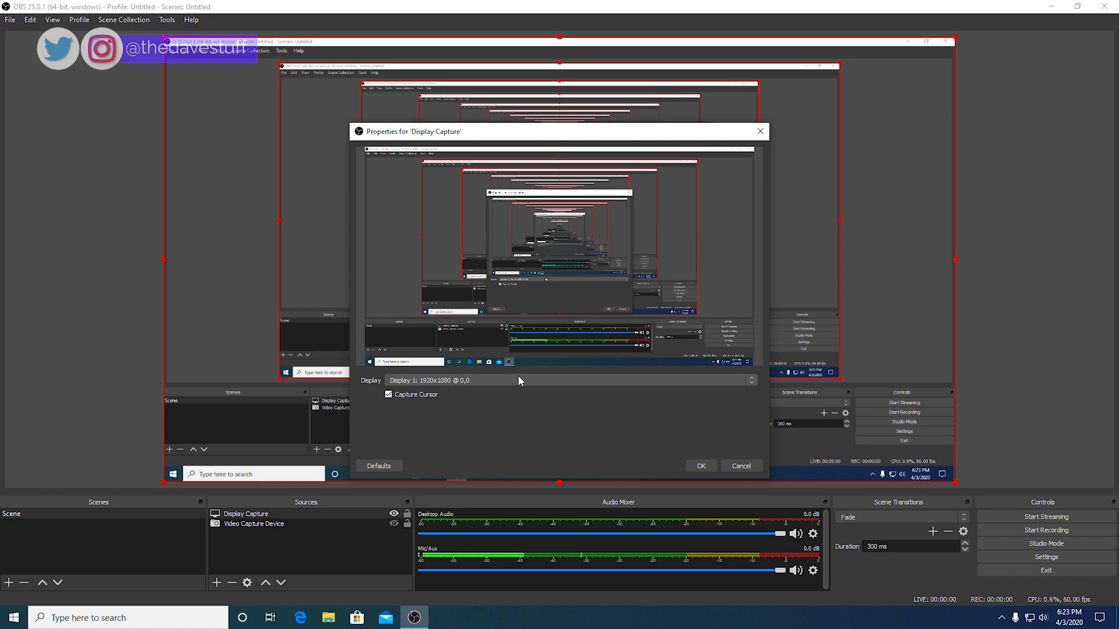
pyautogui.click(701, 466)
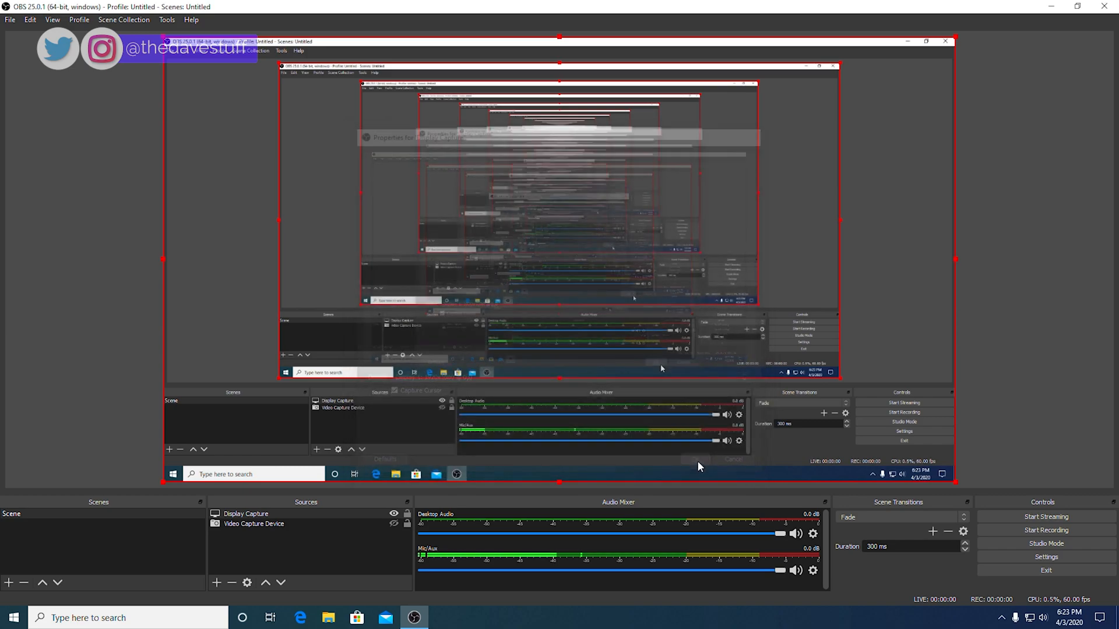
# Step: Drag Video Capture Device above Display Capture in Sources, then hide both sources
pyautogui.click(393, 515)
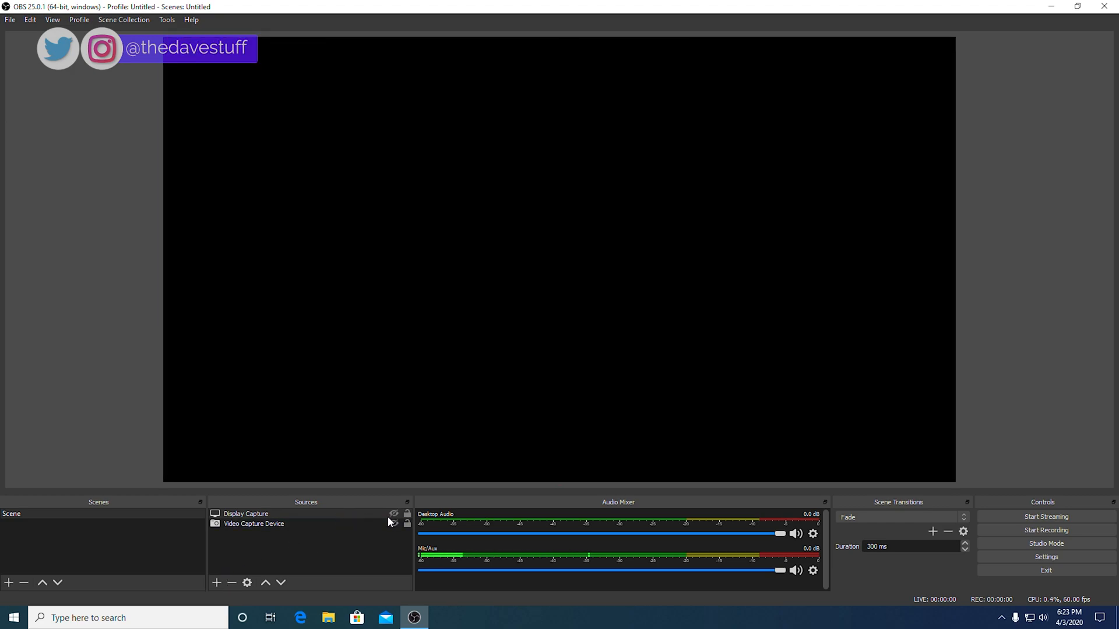
pyautogui.click(393, 524)
pyautogui.click(393, 514)
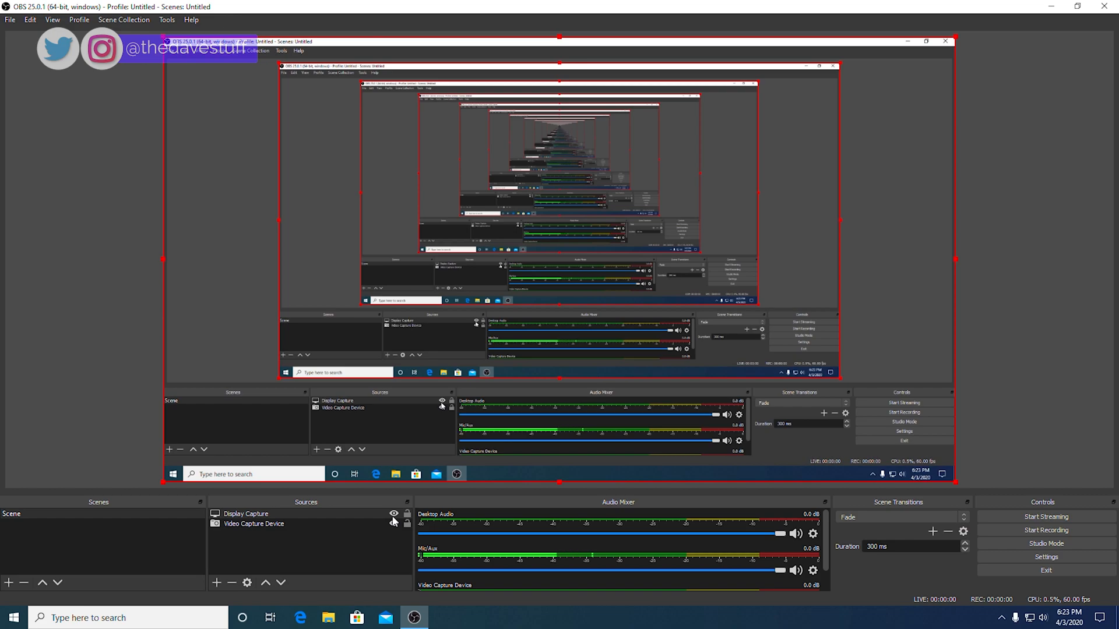
pyautogui.click(373, 522)
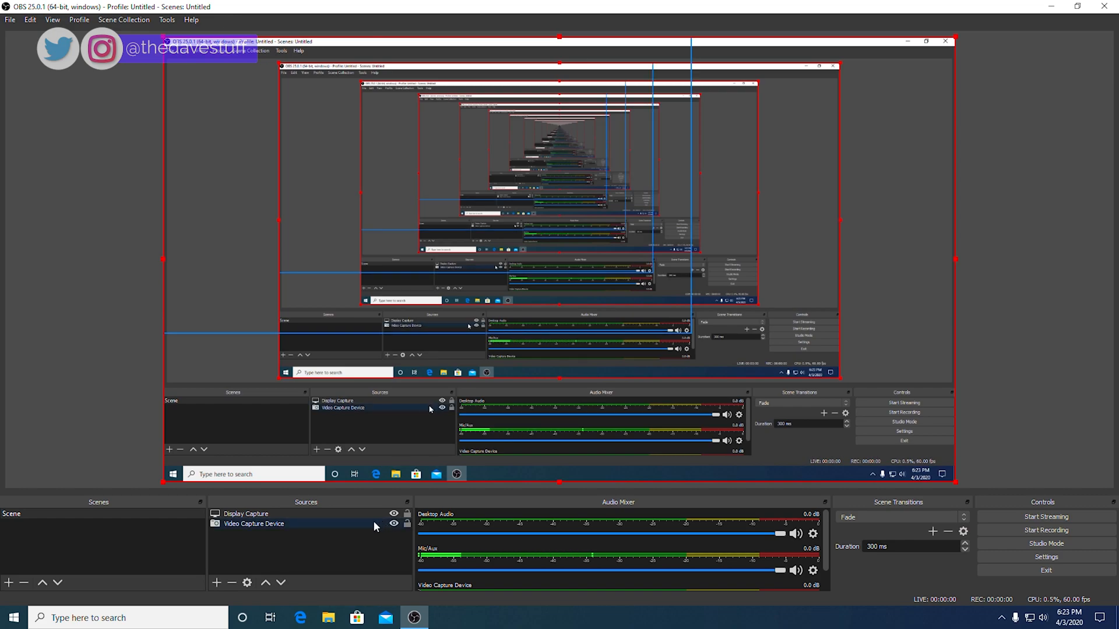
pyautogui.click(326, 525)
pyautogui.moveTo(325, 522); pyautogui.dragTo(325, 510)
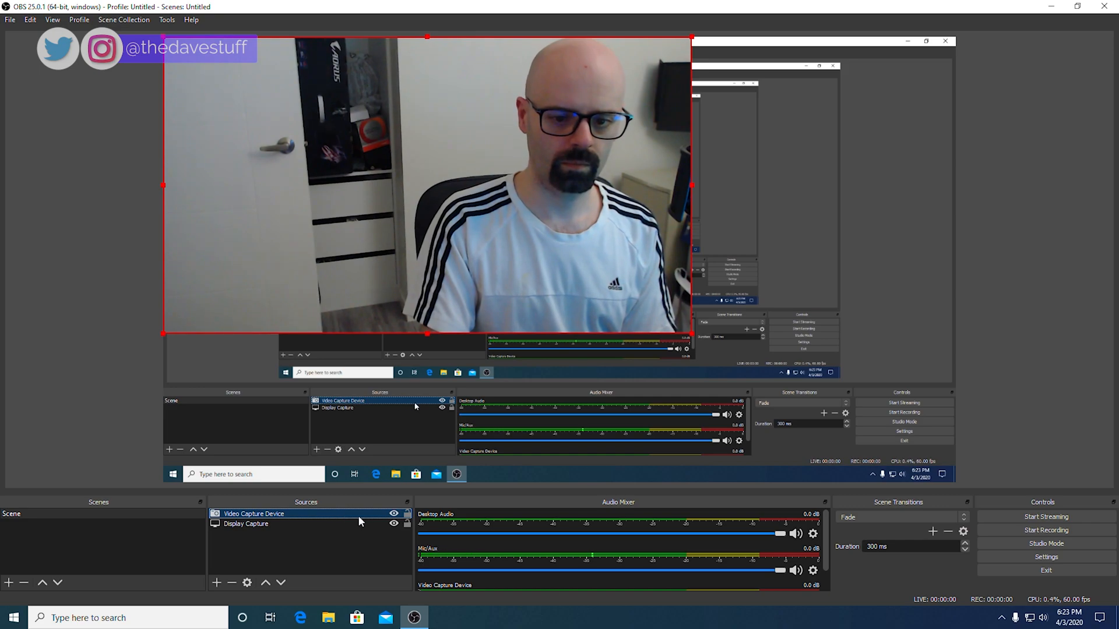
pyautogui.click(394, 513)
pyautogui.click(394, 524)
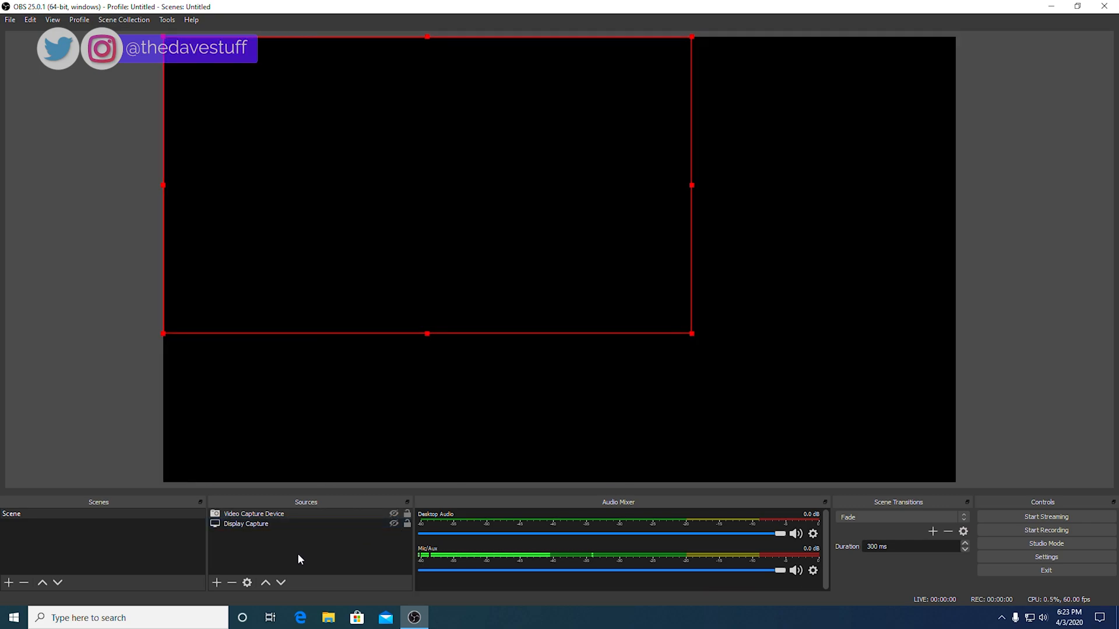
# Step: Add a Window Capture source, leaving the Microsoft Edge window selected
pyautogui.click(216, 582)
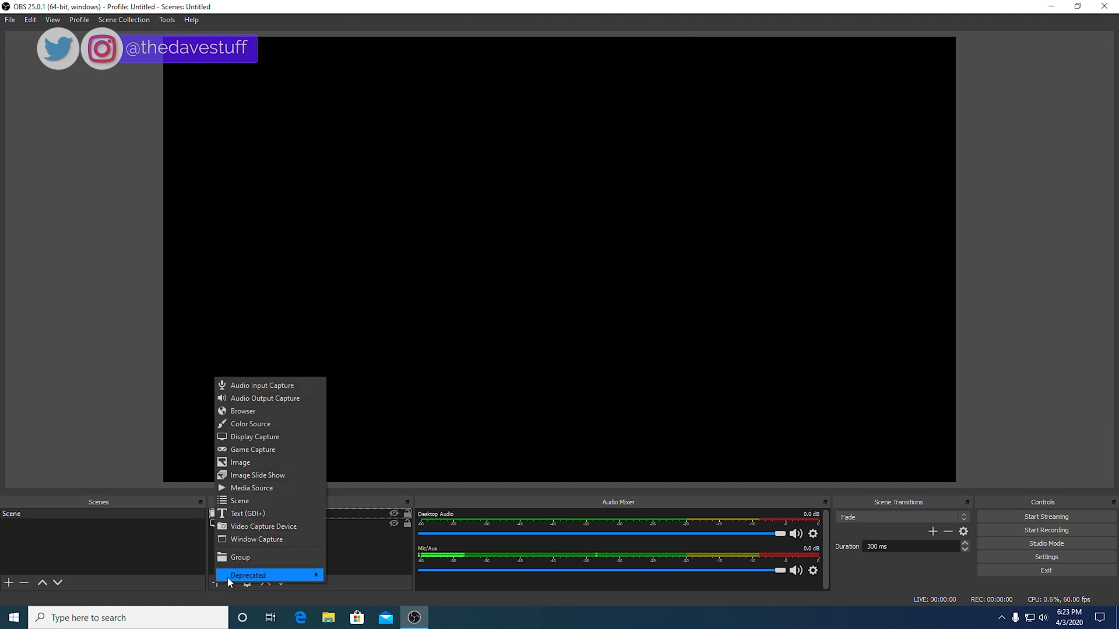
pyautogui.click(289, 539)
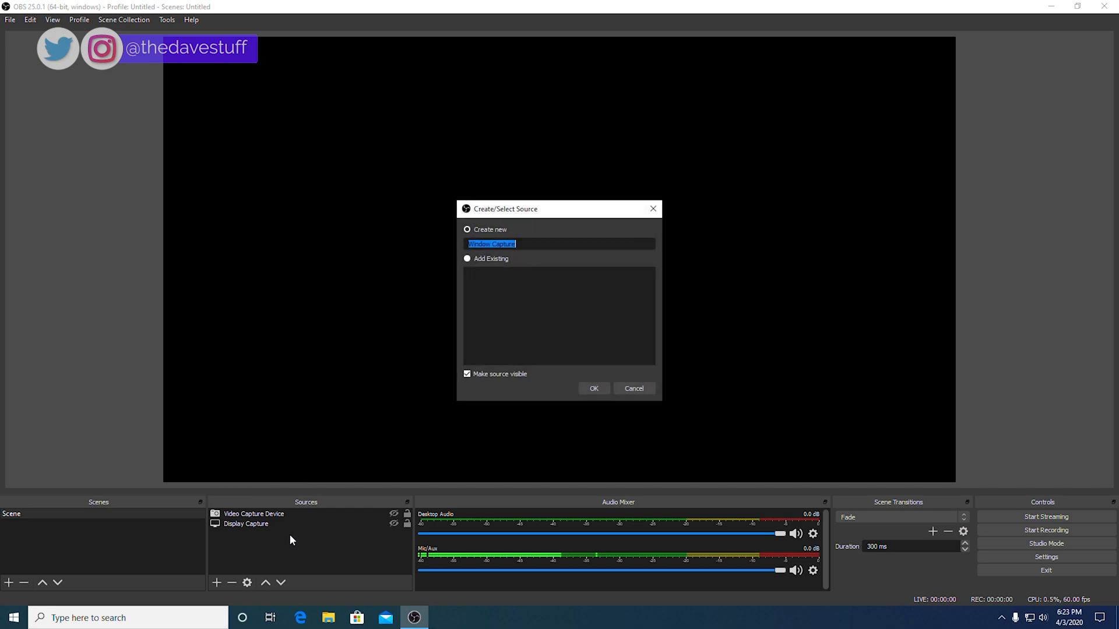
pyautogui.click(598, 388)
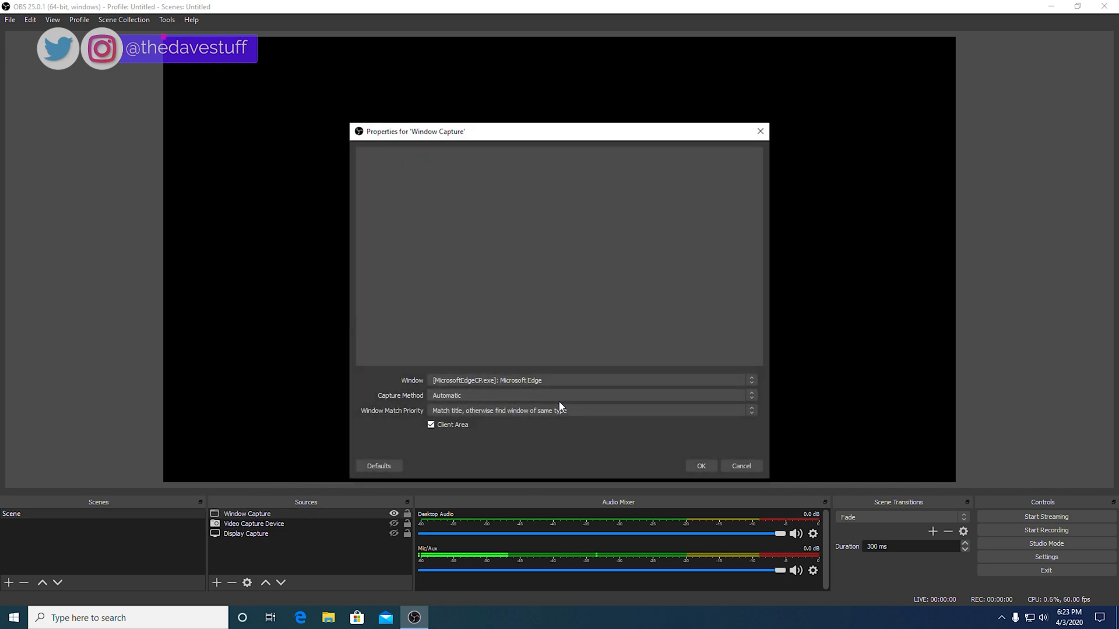
pyautogui.click(513, 382)
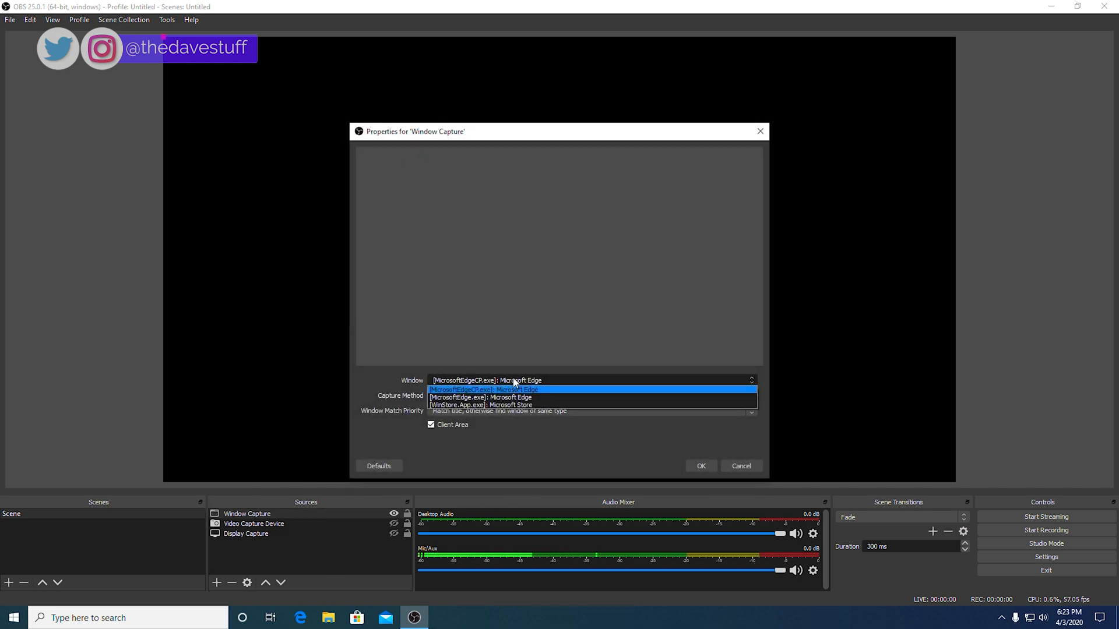
pyautogui.click(514, 379)
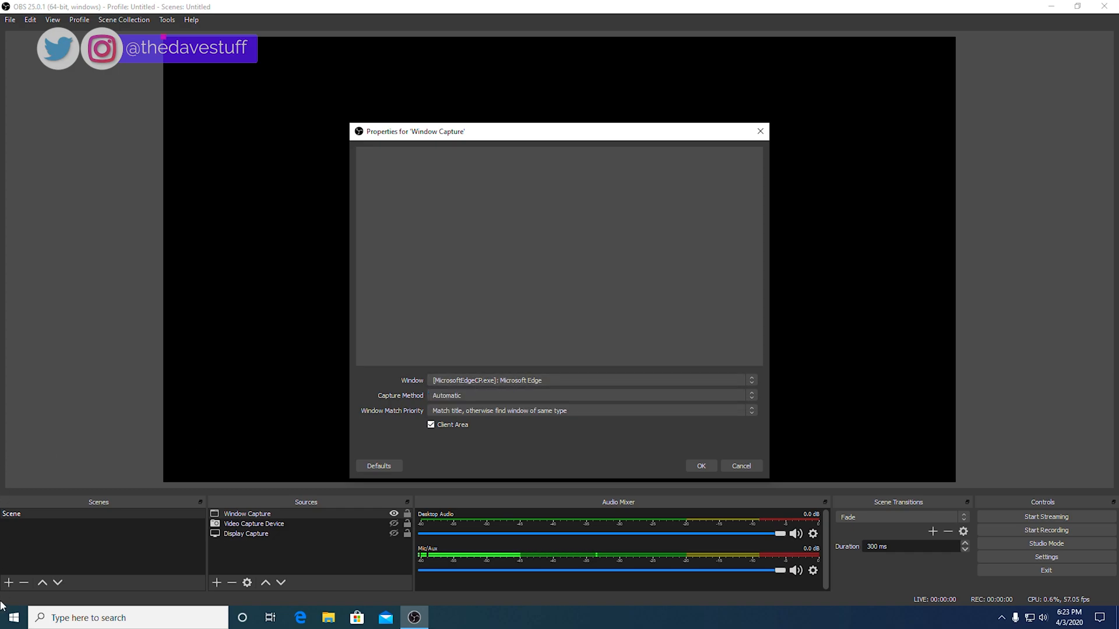
# Step: Launch Google Chrome from the Start menu, then cancel the Window Capture properties in OBS
pyautogui.click(9, 619)
pyautogui.scroll(-5, 75, 538)
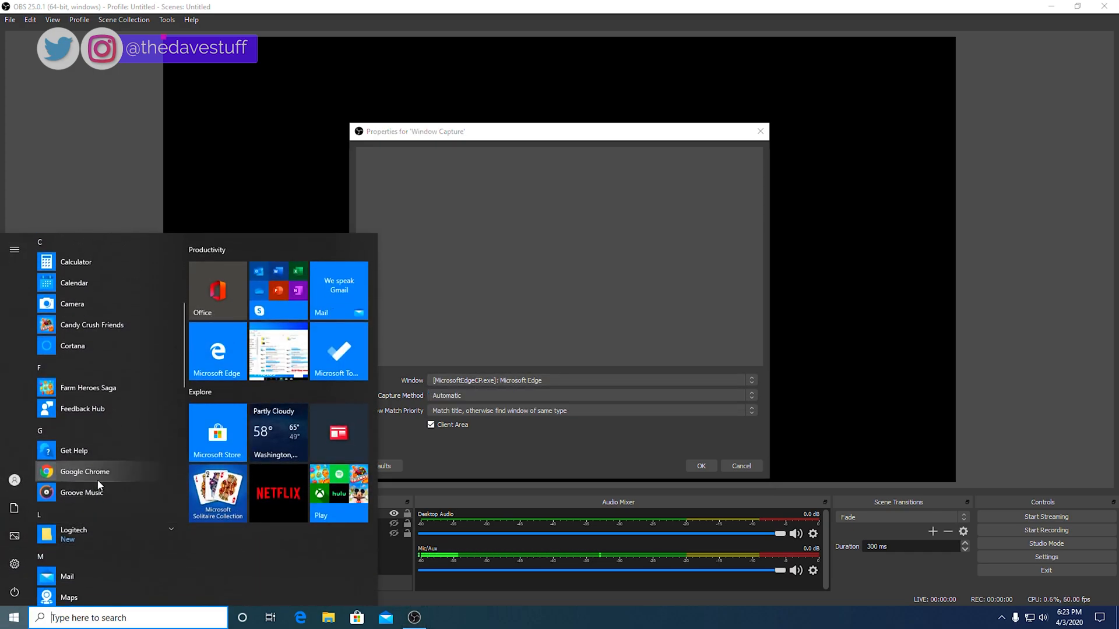
pyautogui.click(101, 473)
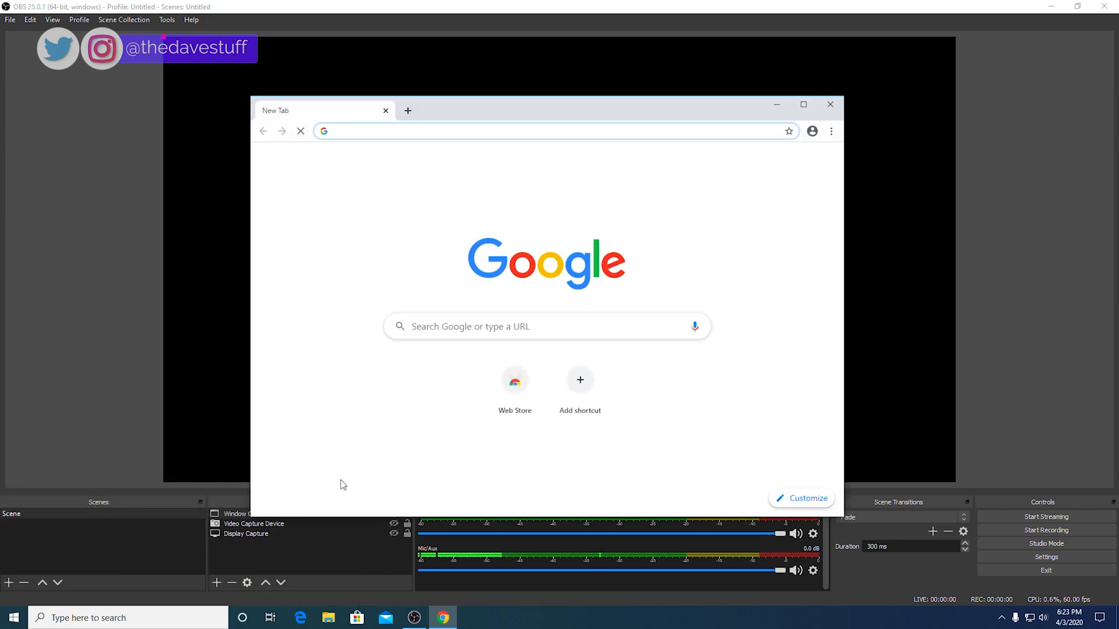
pyautogui.click(414, 618)
pyautogui.click(492, 380)
pyautogui.click(509, 380)
pyautogui.click(725, 467)
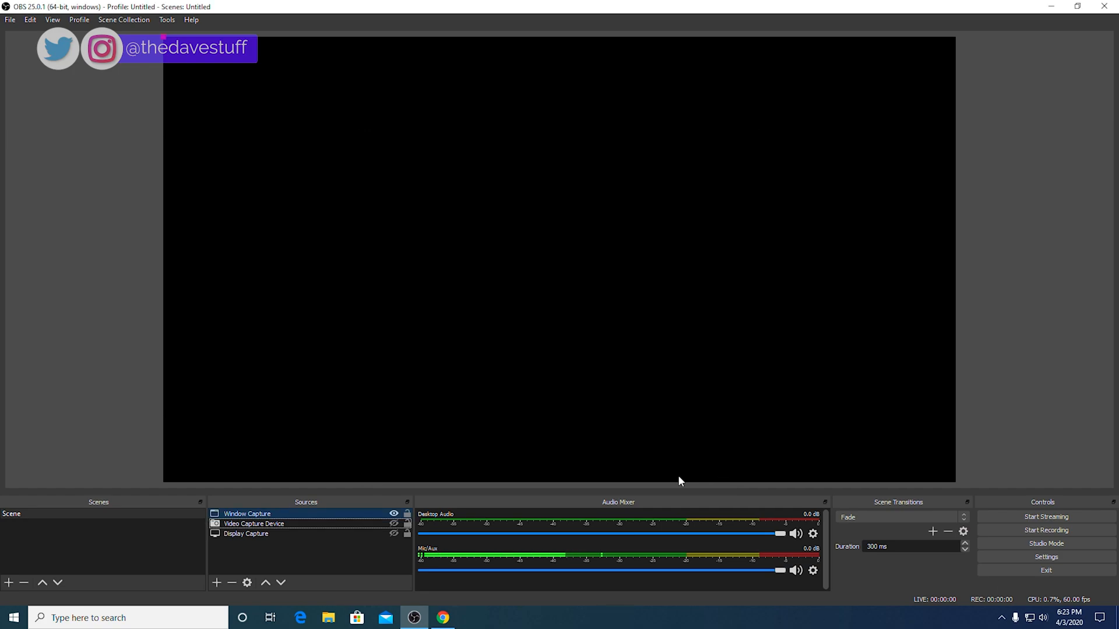
pyautogui.click(216, 583)
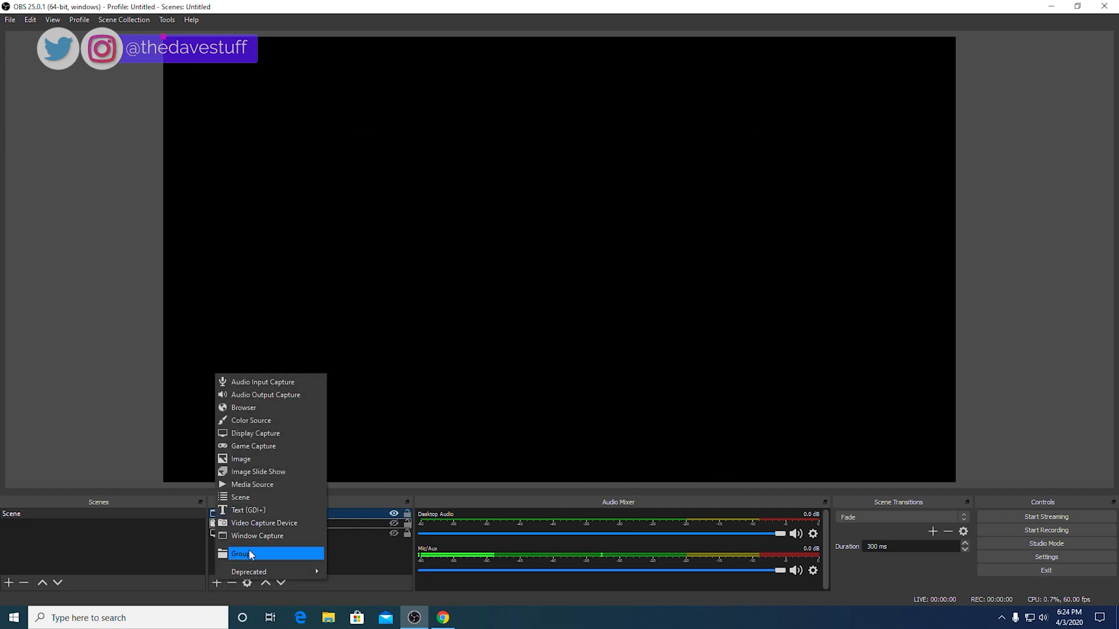
# Step: Point the existing Window Capture at the Google Chrome New Tab window with Automatic capture method
pyautogui.click(254, 535)
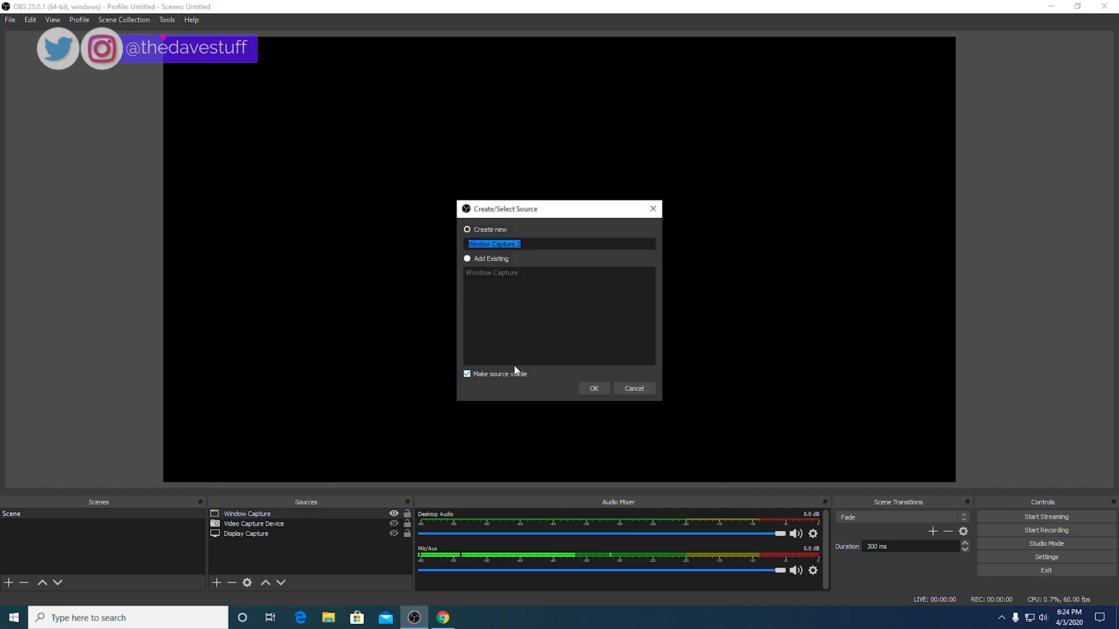
pyautogui.click(641, 389)
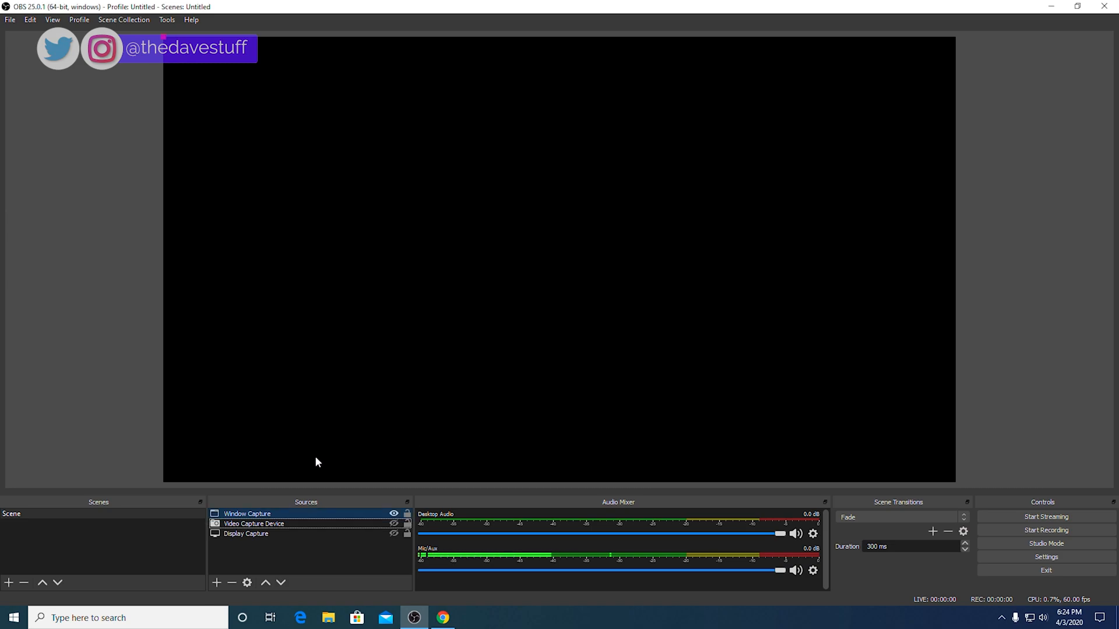
pyautogui.rightClick(237, 515)
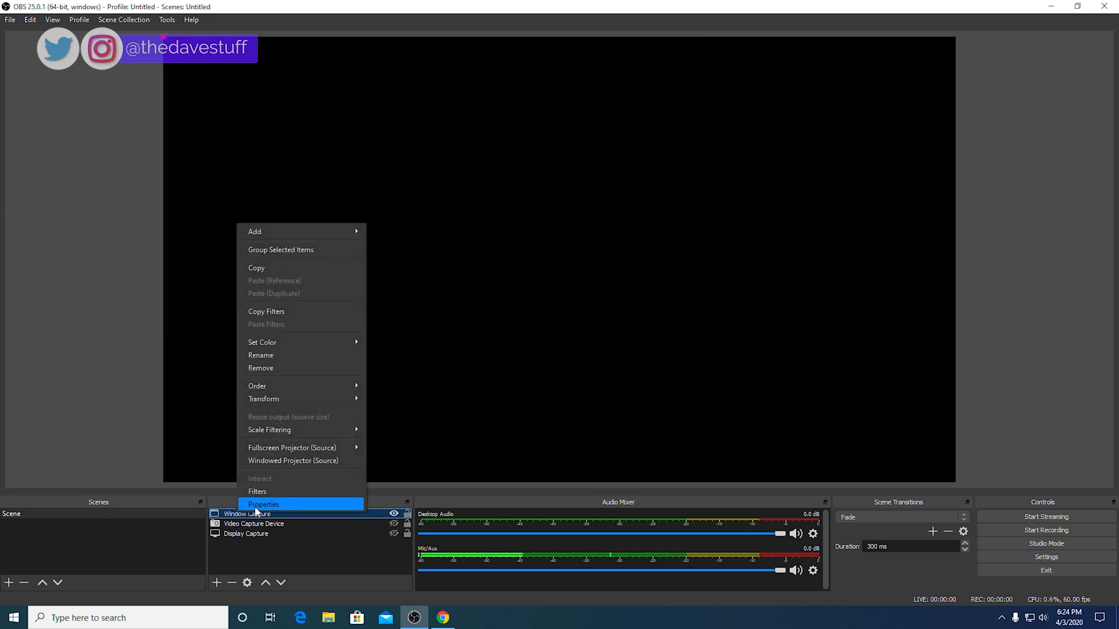
pyautogui.click(256, 504)
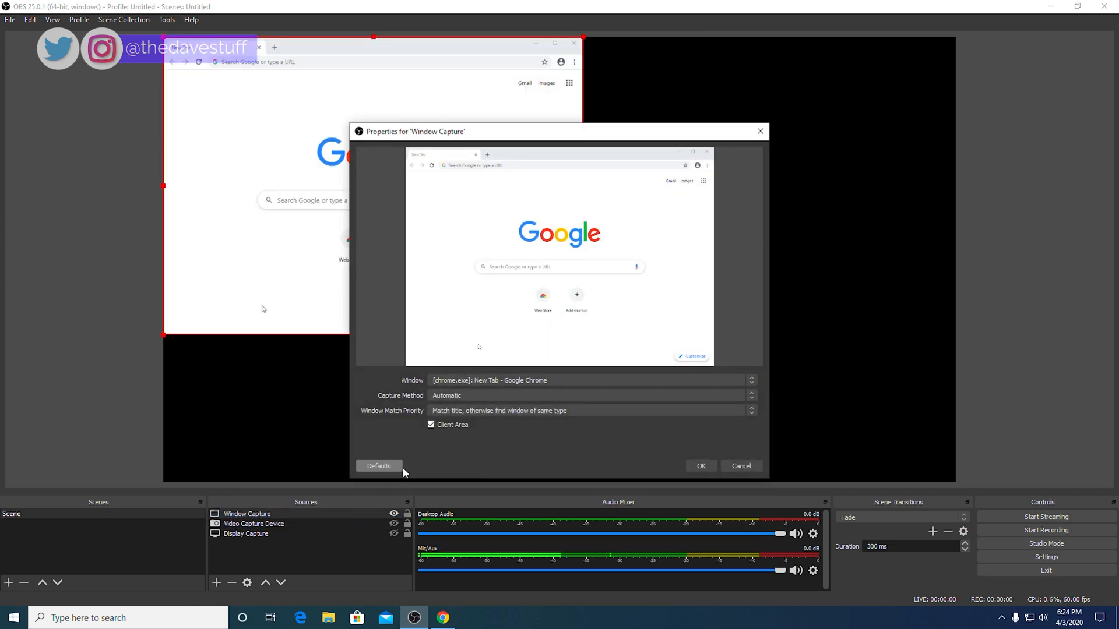
pyautogui.click(476, 381)
pyautogui.click(479, 382)
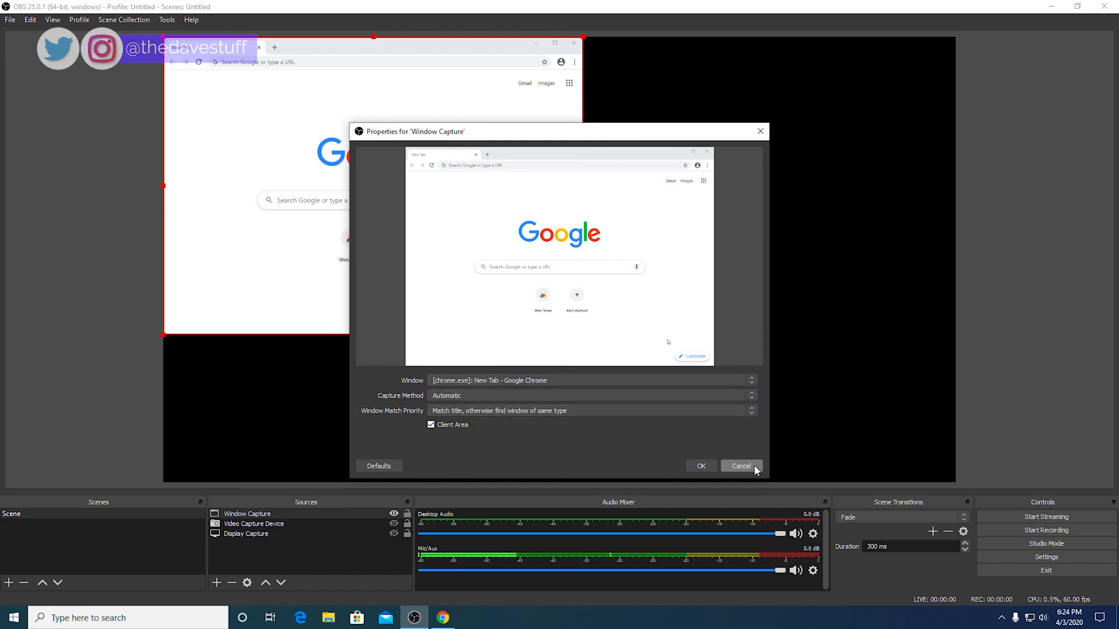
pyautogui.click(683, 397)
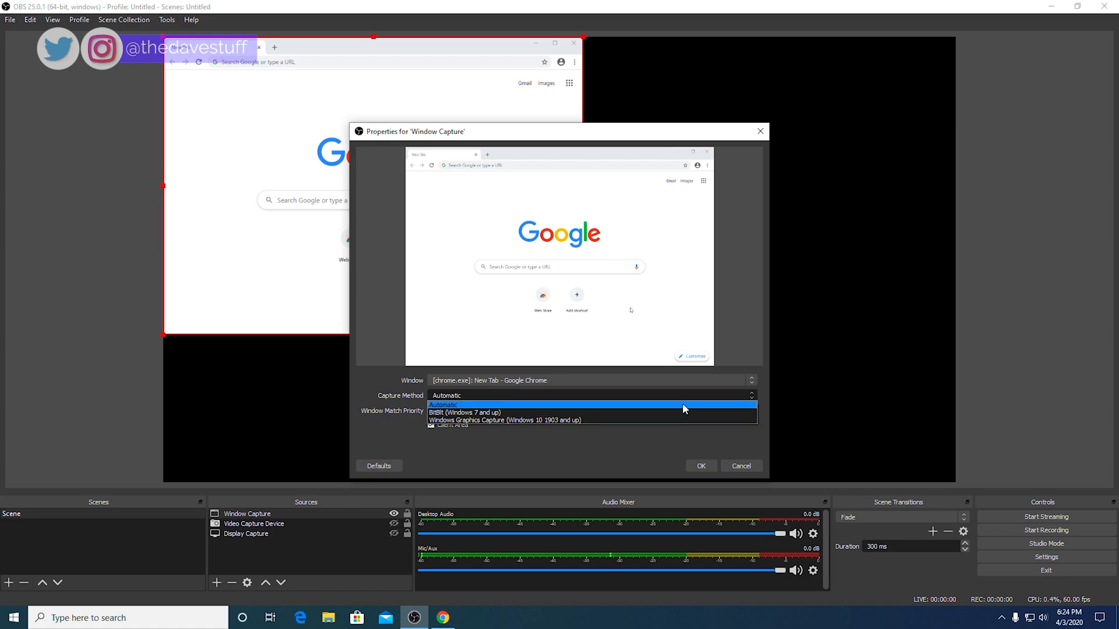
pyautogui.click(685, 406)
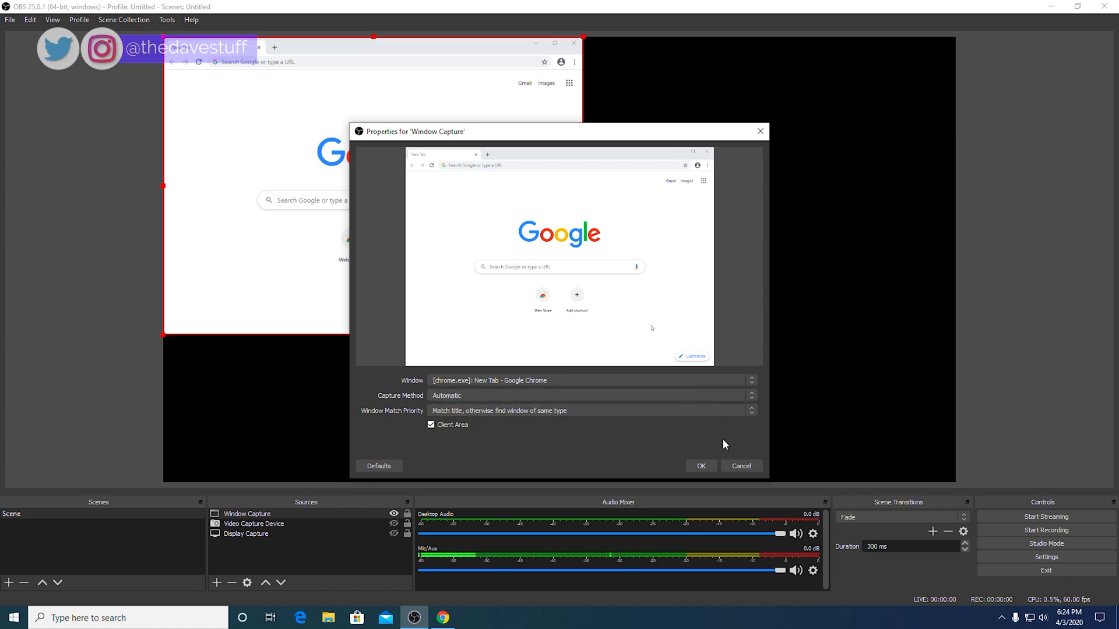
pyautogui.click(707, 466)
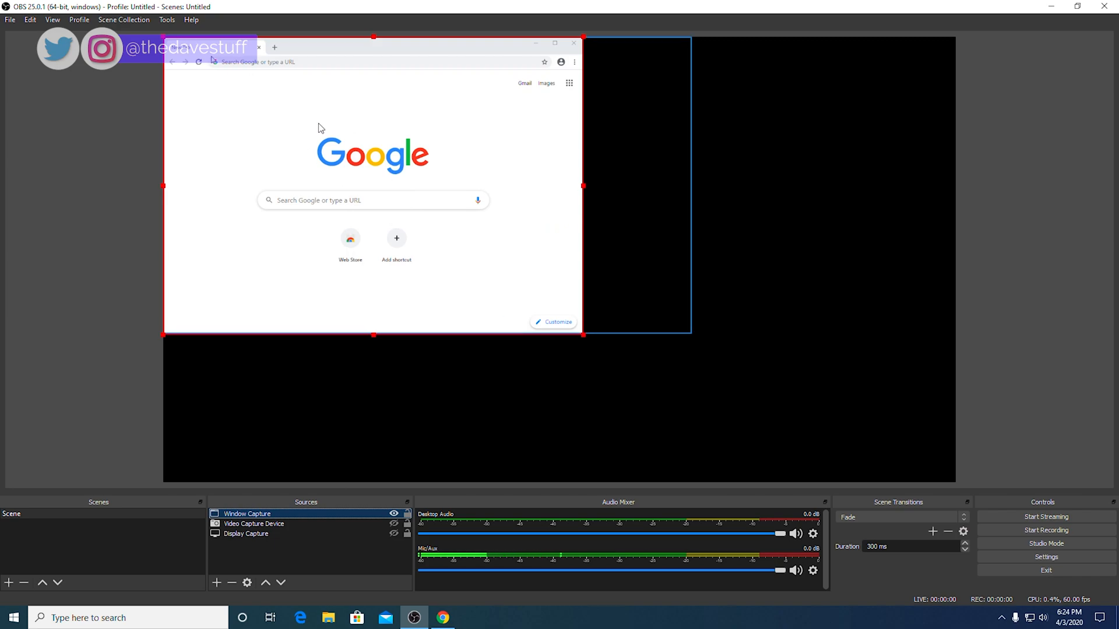
# Step: Move and stretch the Chrome capture to fill the canvas's right side
pyautogui.moveTo(320, 127); pyautogui.dragTo(595, 203)
pyautogui.moveTo(855, 117); pyautogui.dragTo(920, 50)
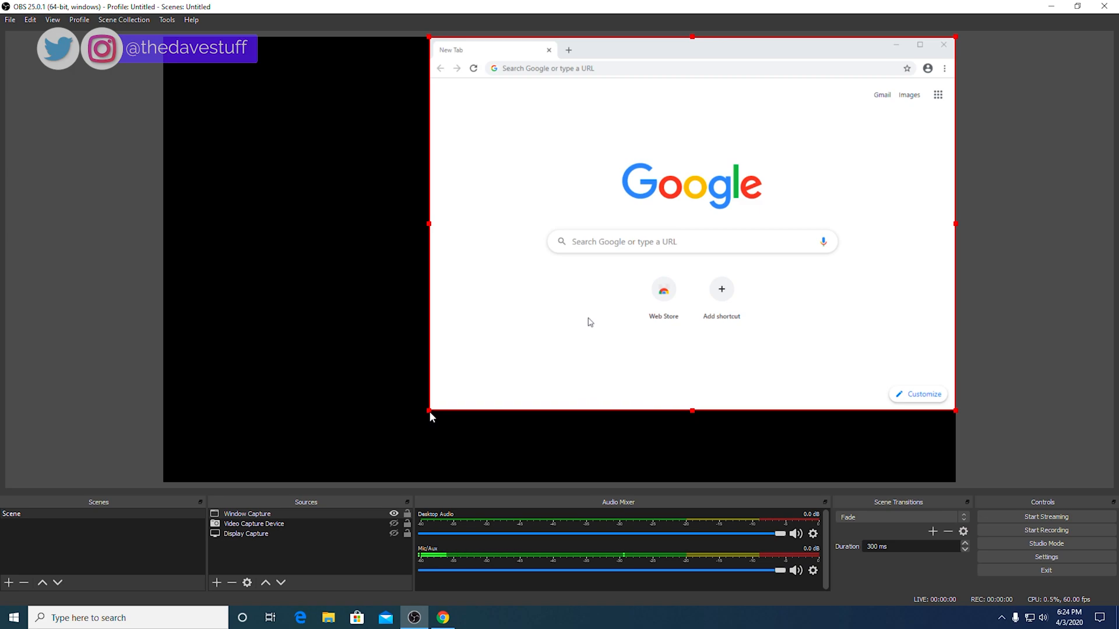
pyautogui.moveTo(429, 410); pyautogui.dragTo(439, 383)
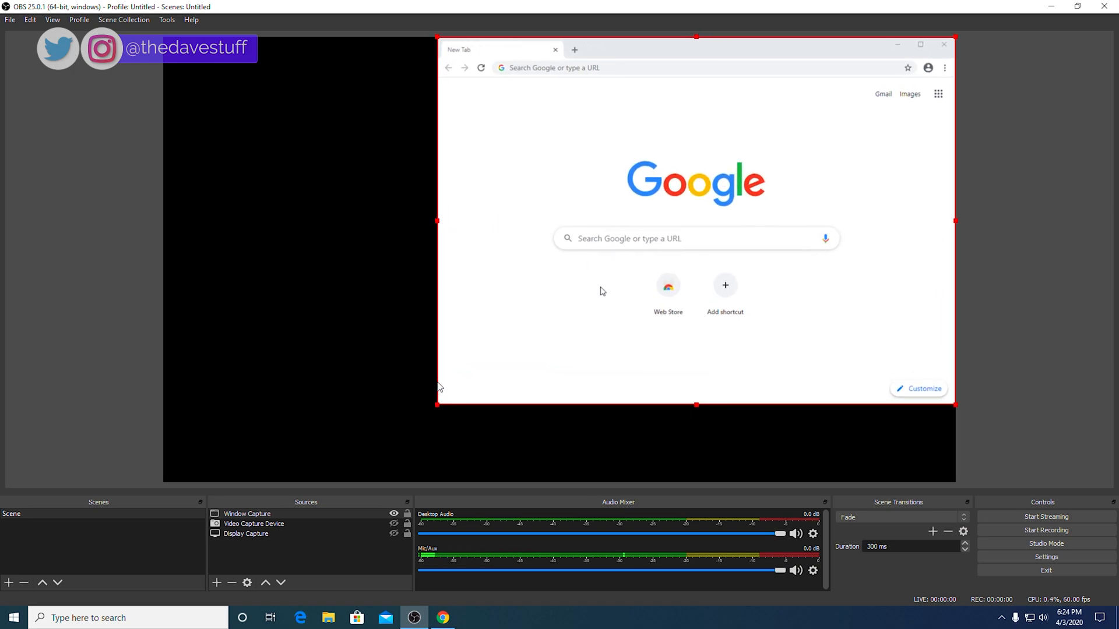
# Step: Raise and show the webcam, shrink it into the lower-left corner, and hide the Chrome capture
pyautogui.moveTo(254, 523); pyautogui.dragTo(310, 516)
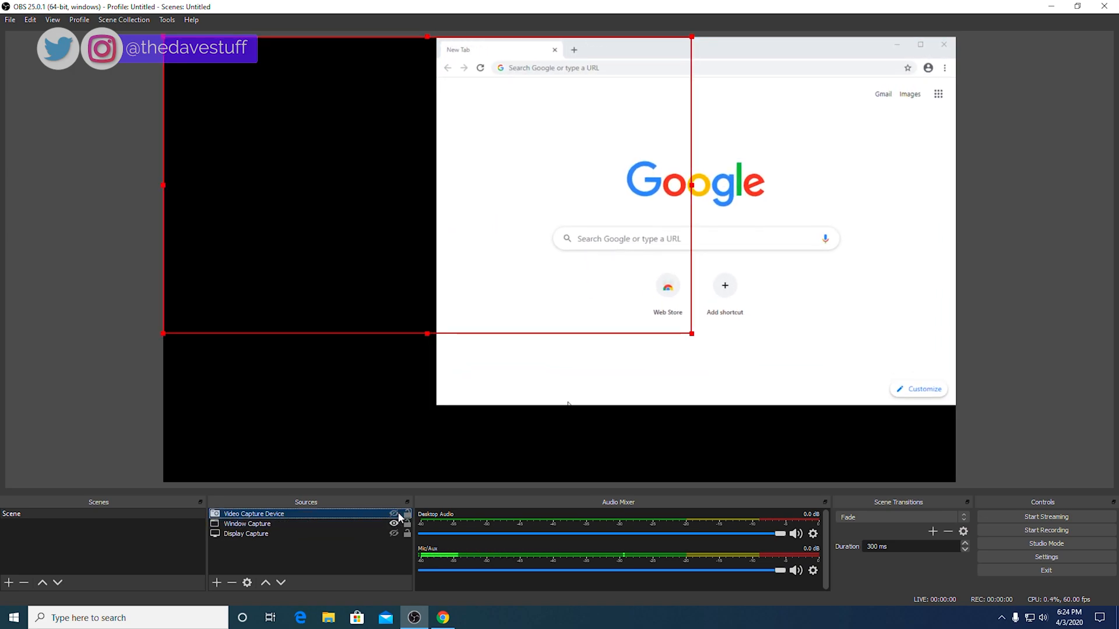
pyautogui.click(398, 514)
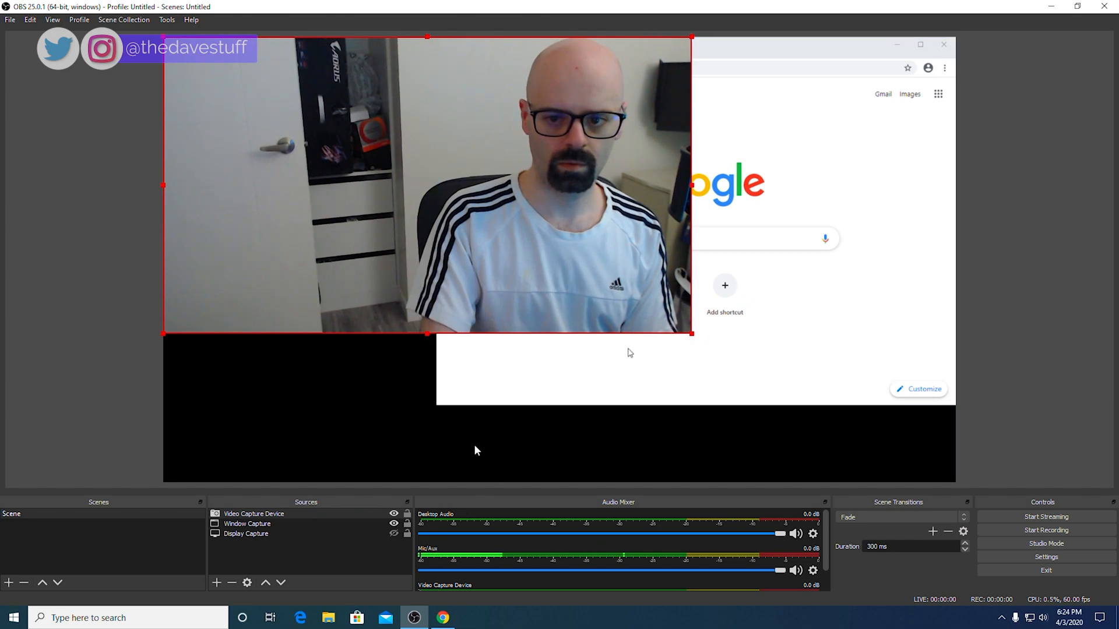
pyautogui.click(542, 436)
pyautogui.click(422, 326)
pyautogui.moveTo(691, 334); pyautogui.dragTo(434, 175)
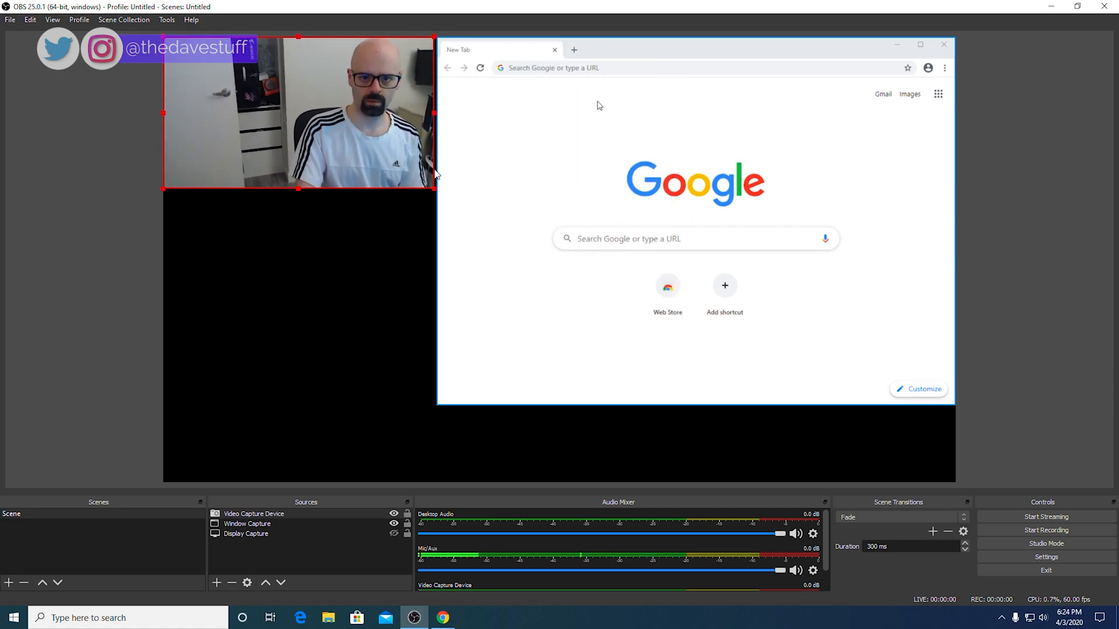
pyautogui.moveTo(376, 145); pyautogui.dragTo(376, 276)
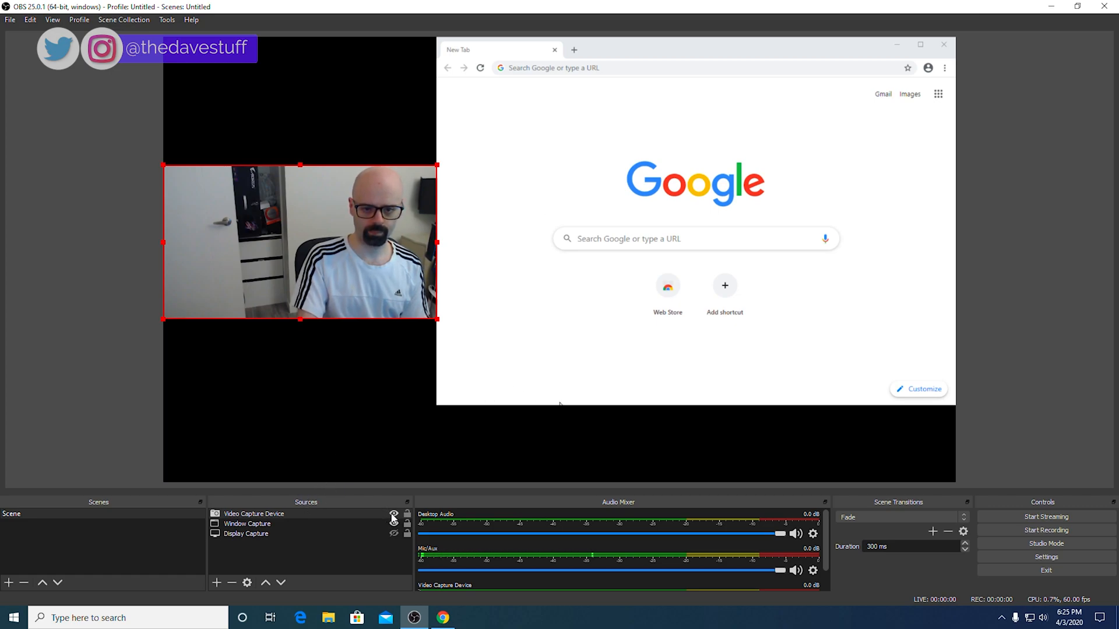
pyautogui.moveTo(298, 294); pyautogui.dragTo(298, 457)
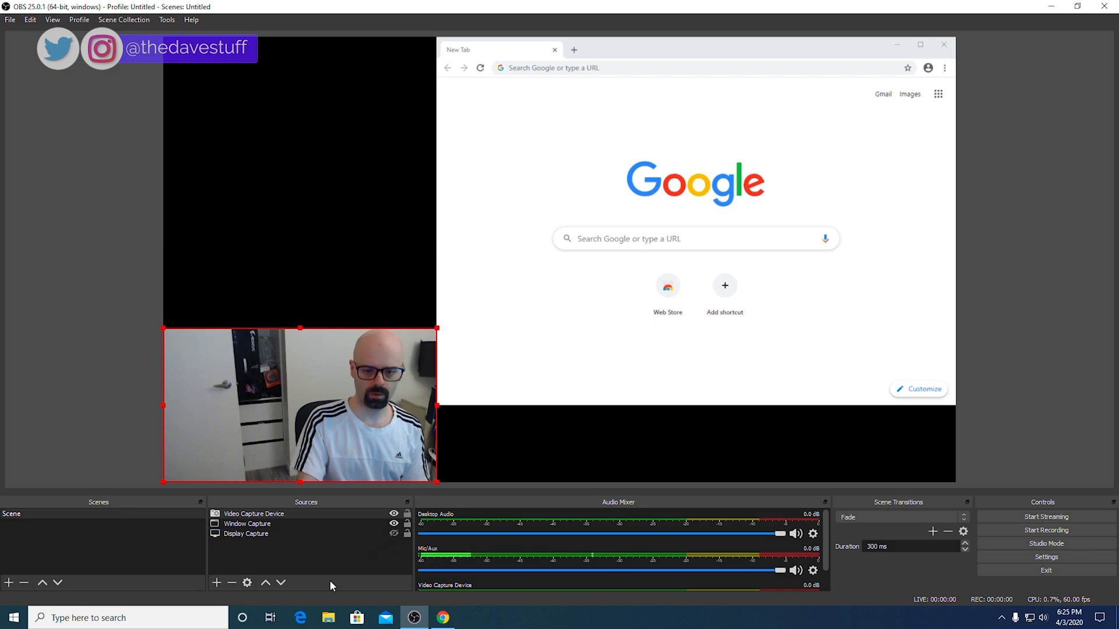
pyautogui.click(393, 523)
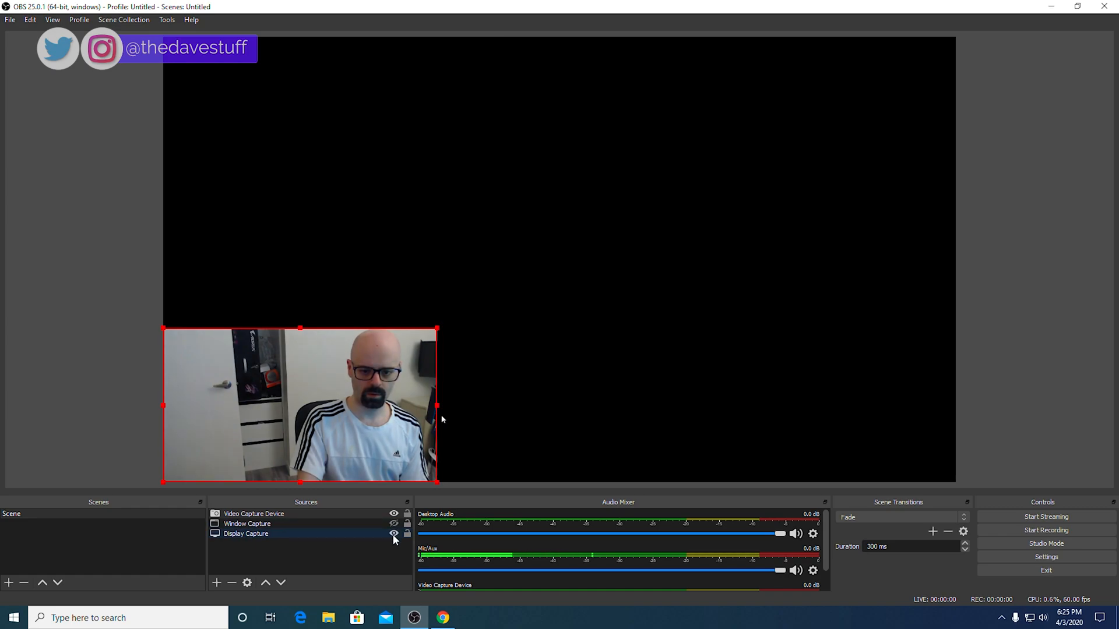
pyautogui.click(394, 533)
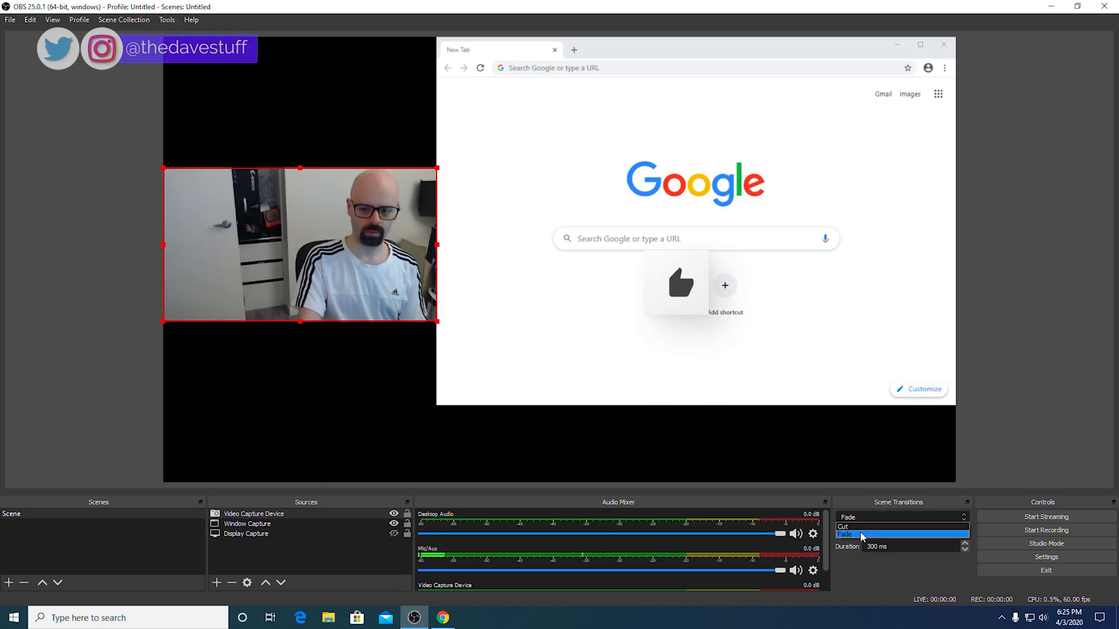
# Step: Keep Fade as the scene transition, select Window Capture, and exit OBS Studio
pyautogui.click(860, 532)
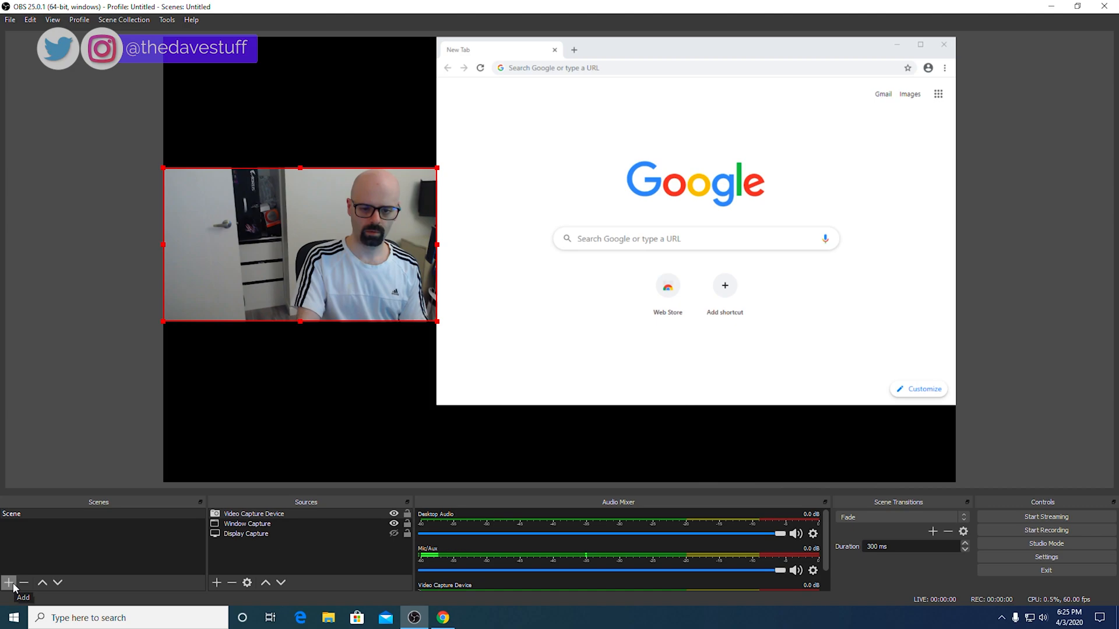
pyautogui.click(245, 524)
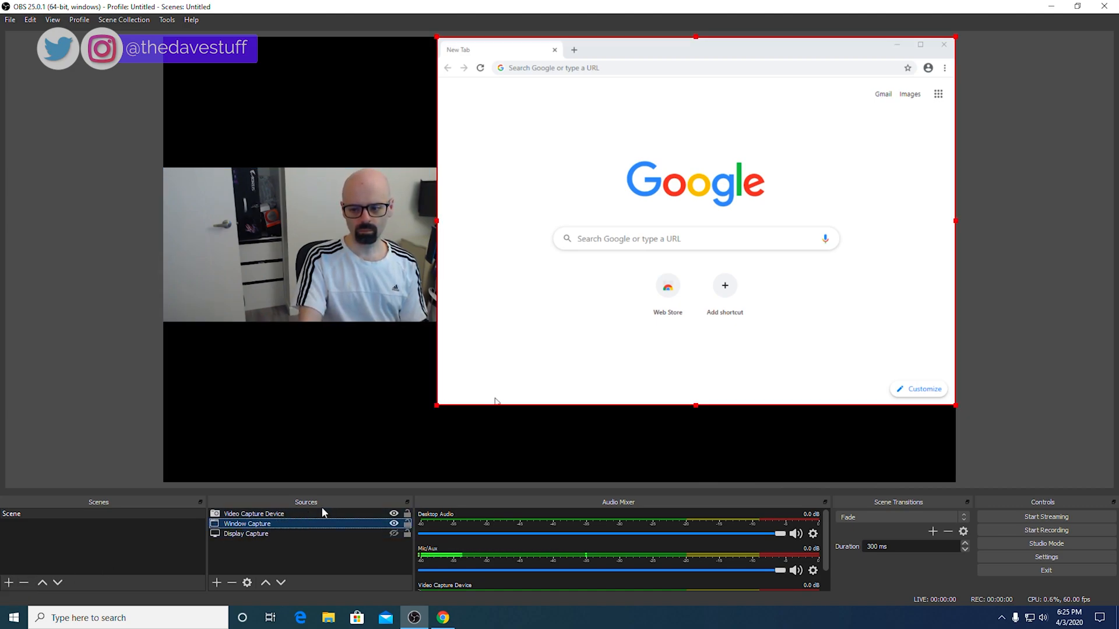
pyautogui.click(1046, 572)
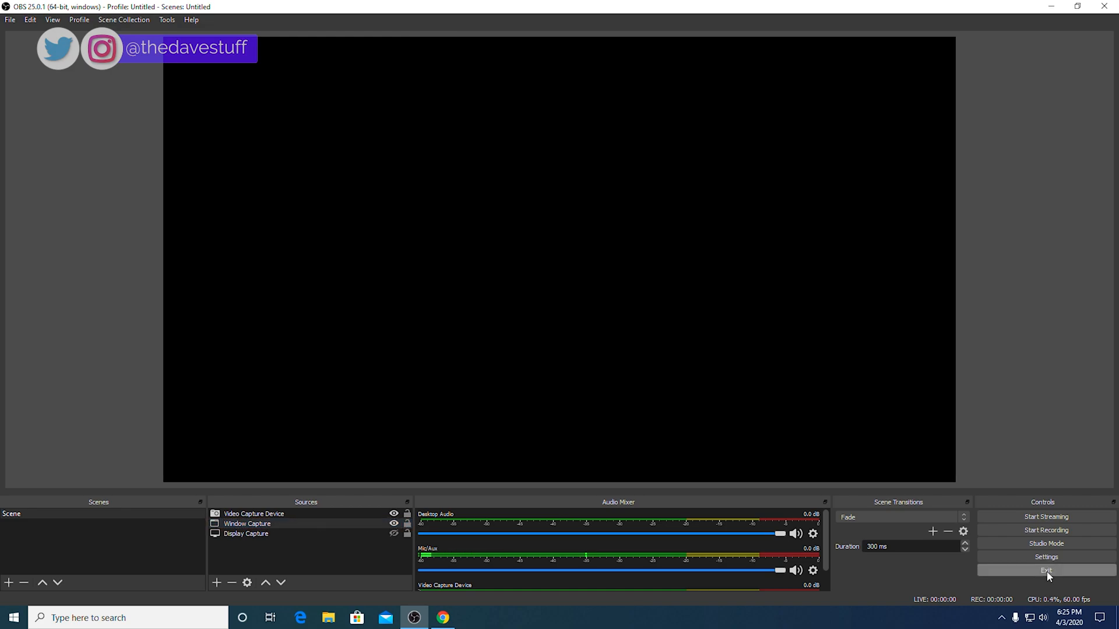